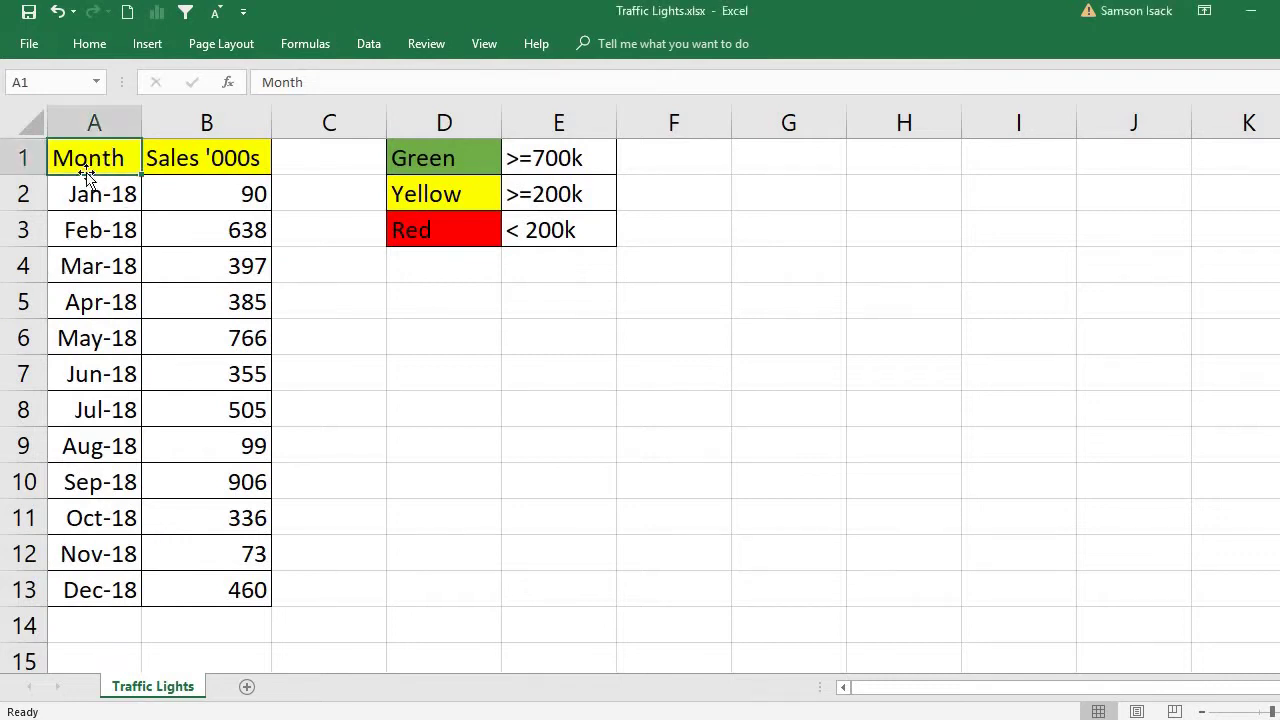
Review the month and sales columns, noting May's 766, September's 906 and the under-200 red threshold.
drag(82, 195, 75, 590)
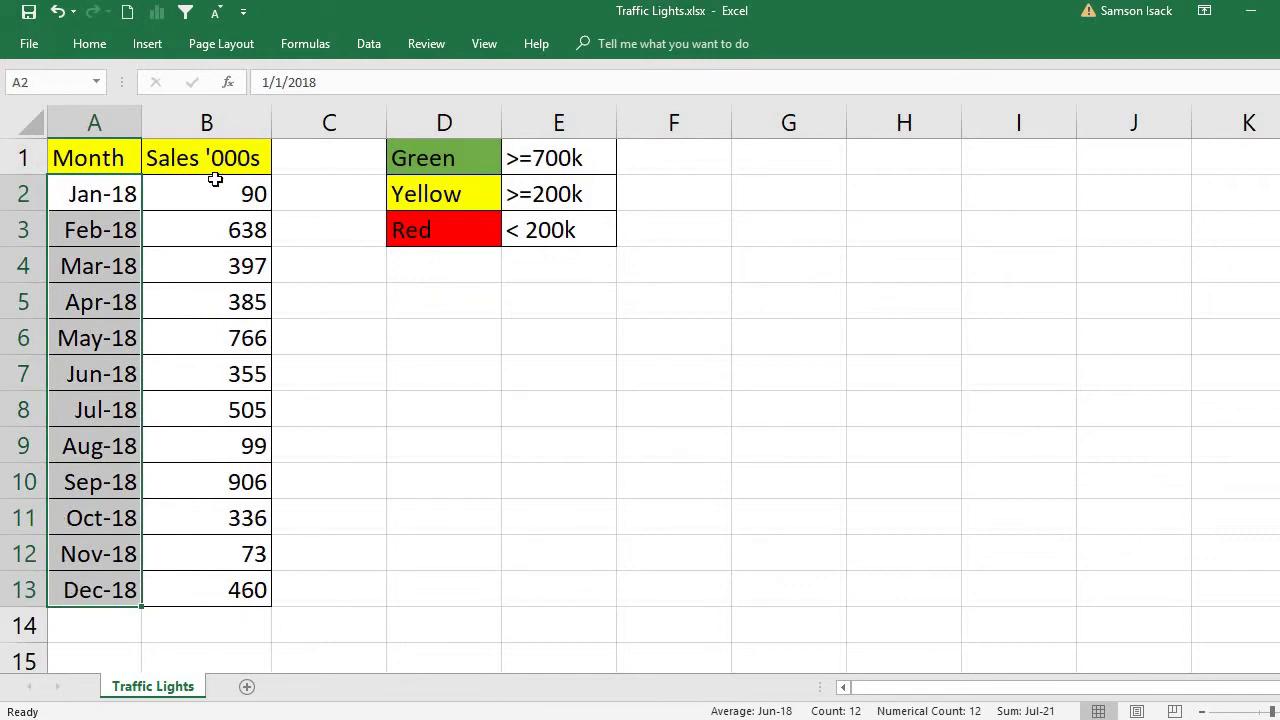
drag(213, 185, 206, 578)
click(248, 195)
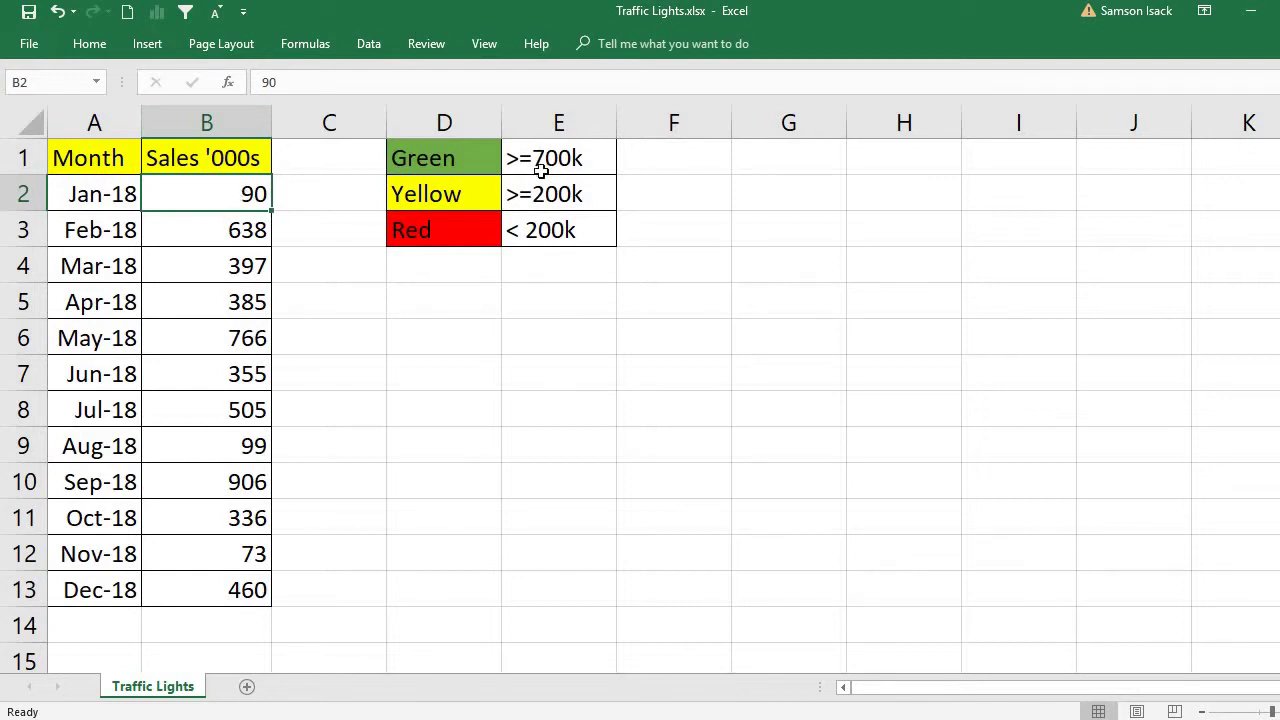
click(250, 338)
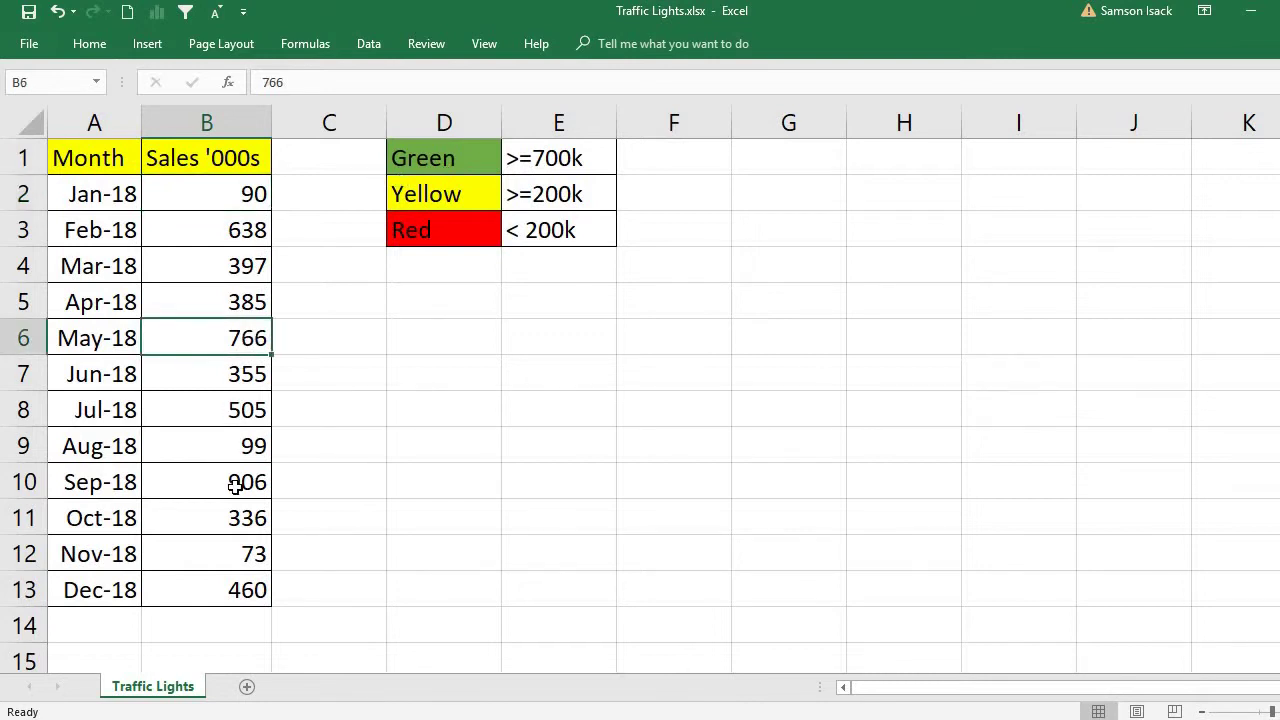
click(235, 482)
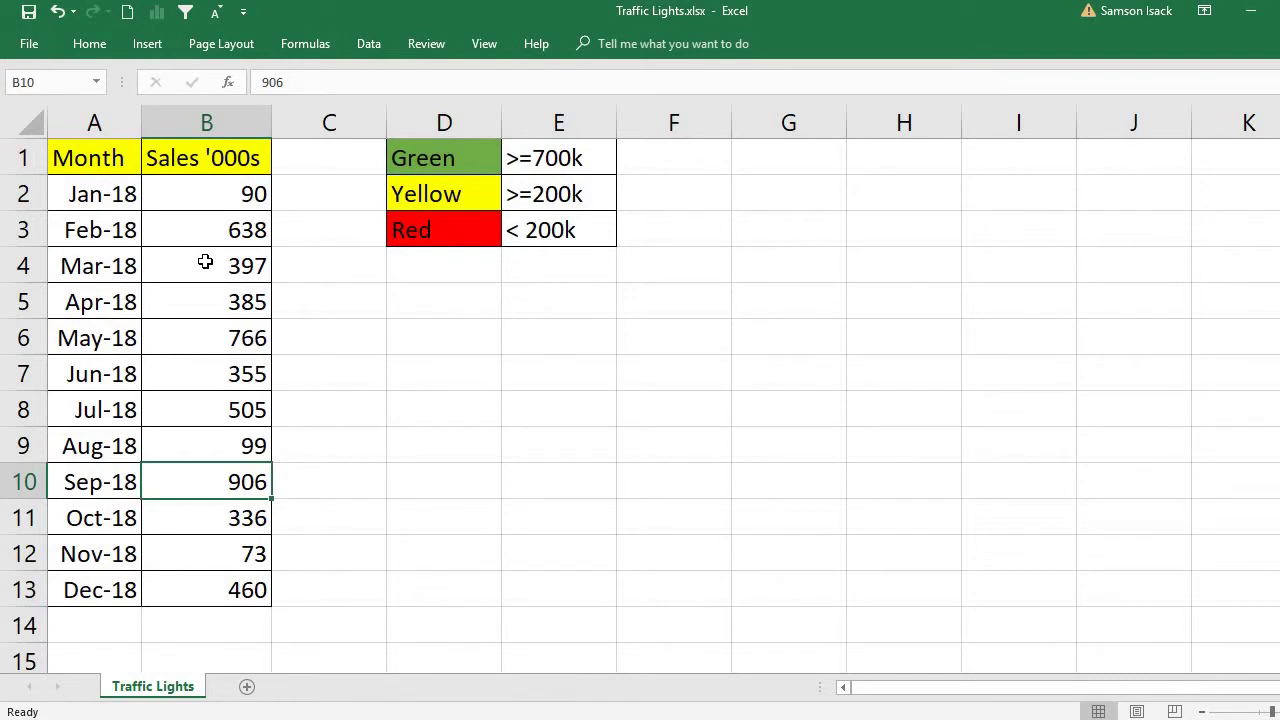
click(542, 233)
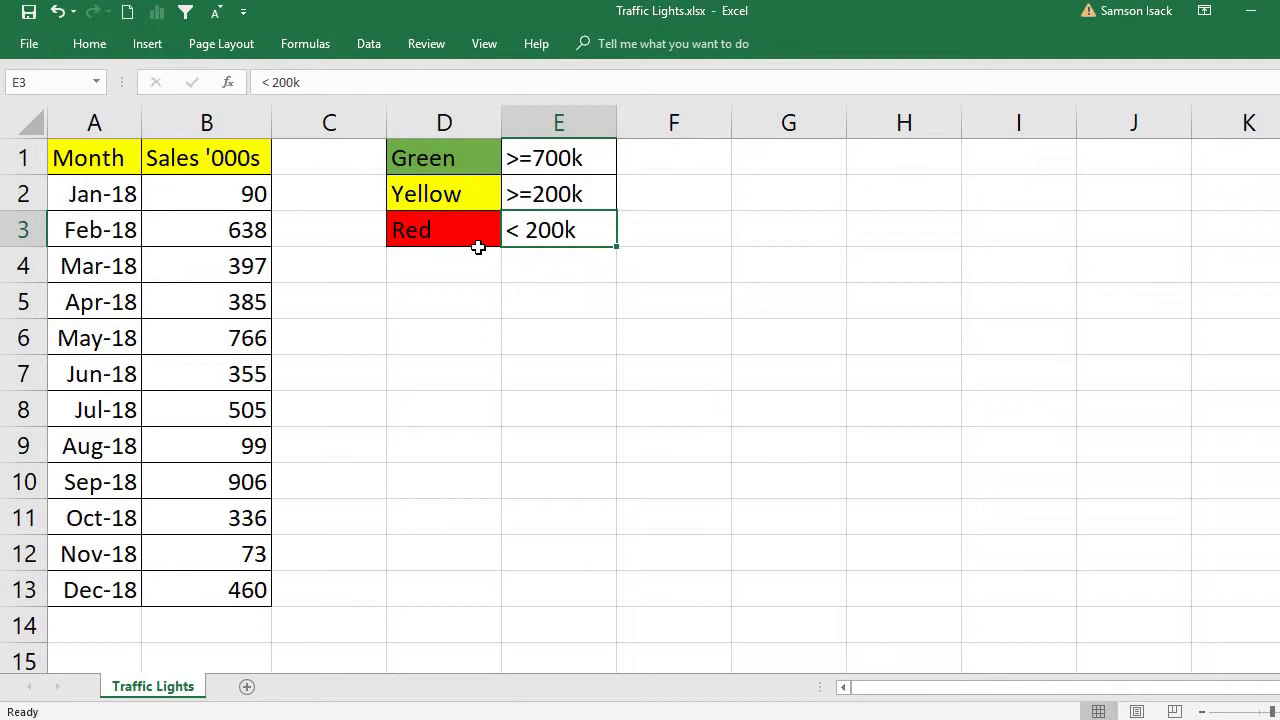
Apply the 3 Traffic Lights (Rimmed) icon set to the sales figures B2:B13.
drag(177, 190, 212, 600)
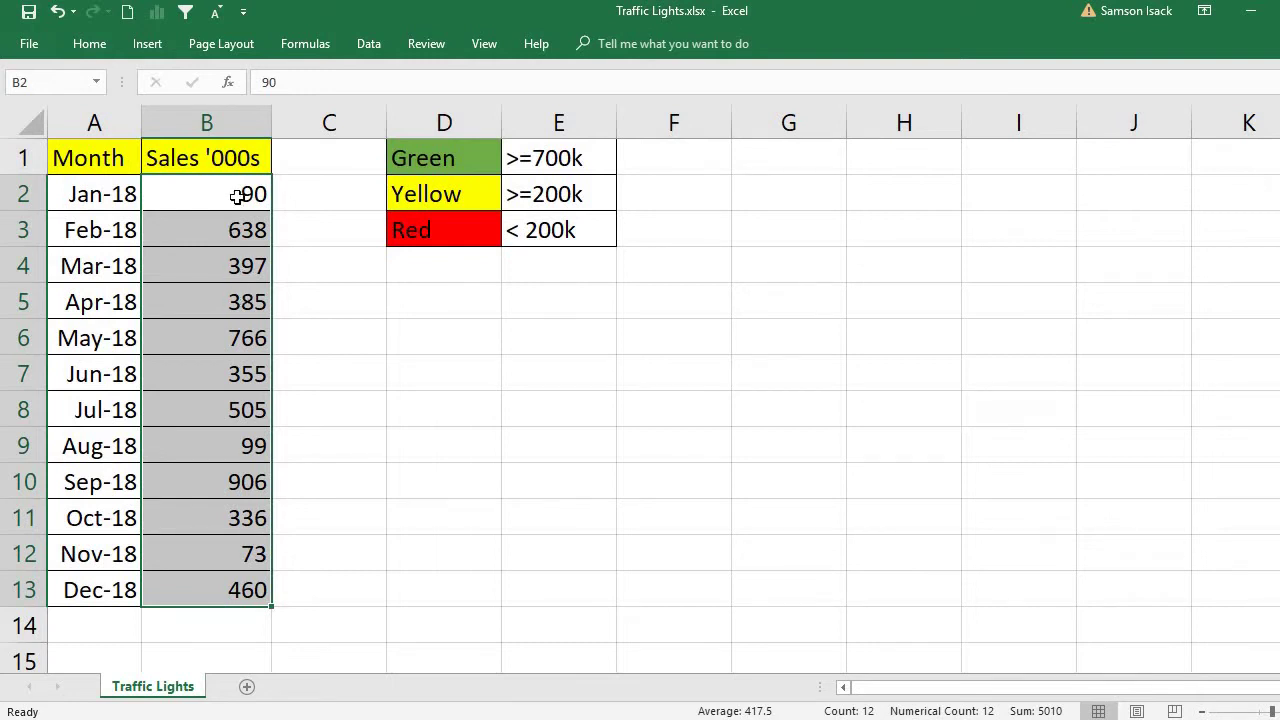
drag(236, 196, 210, 590)
click(88, 46)
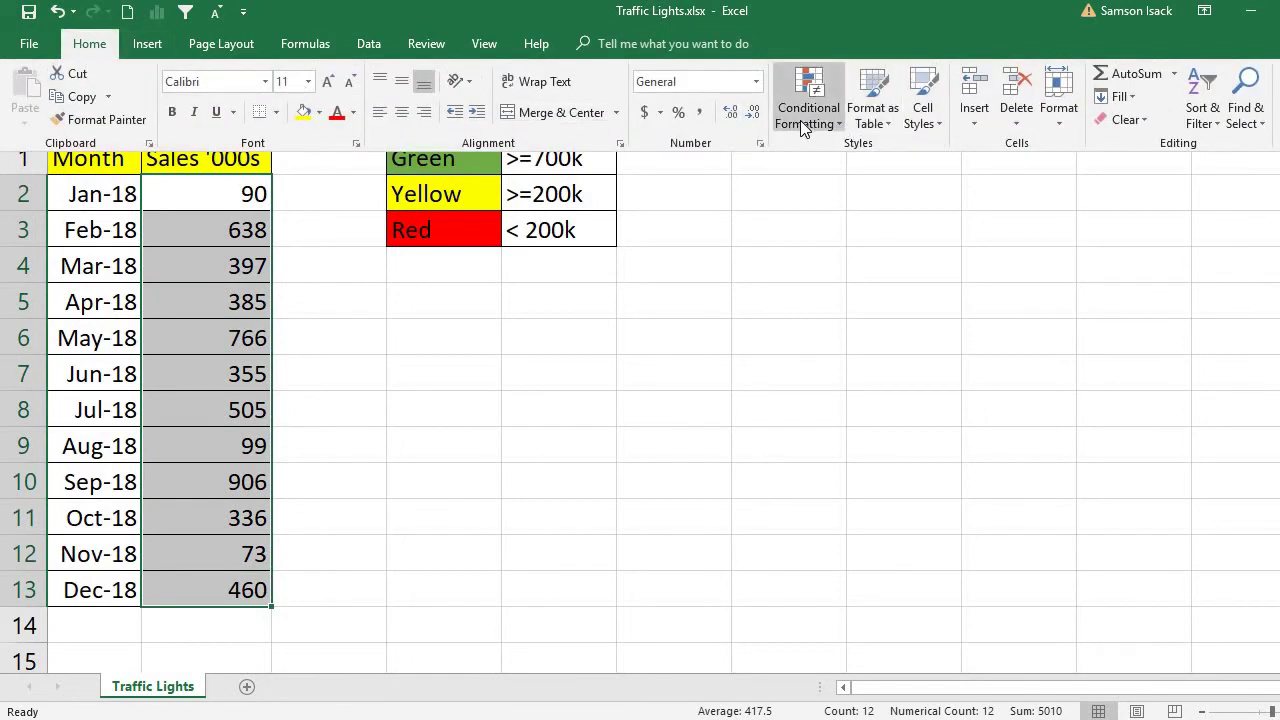
click(802, 117)
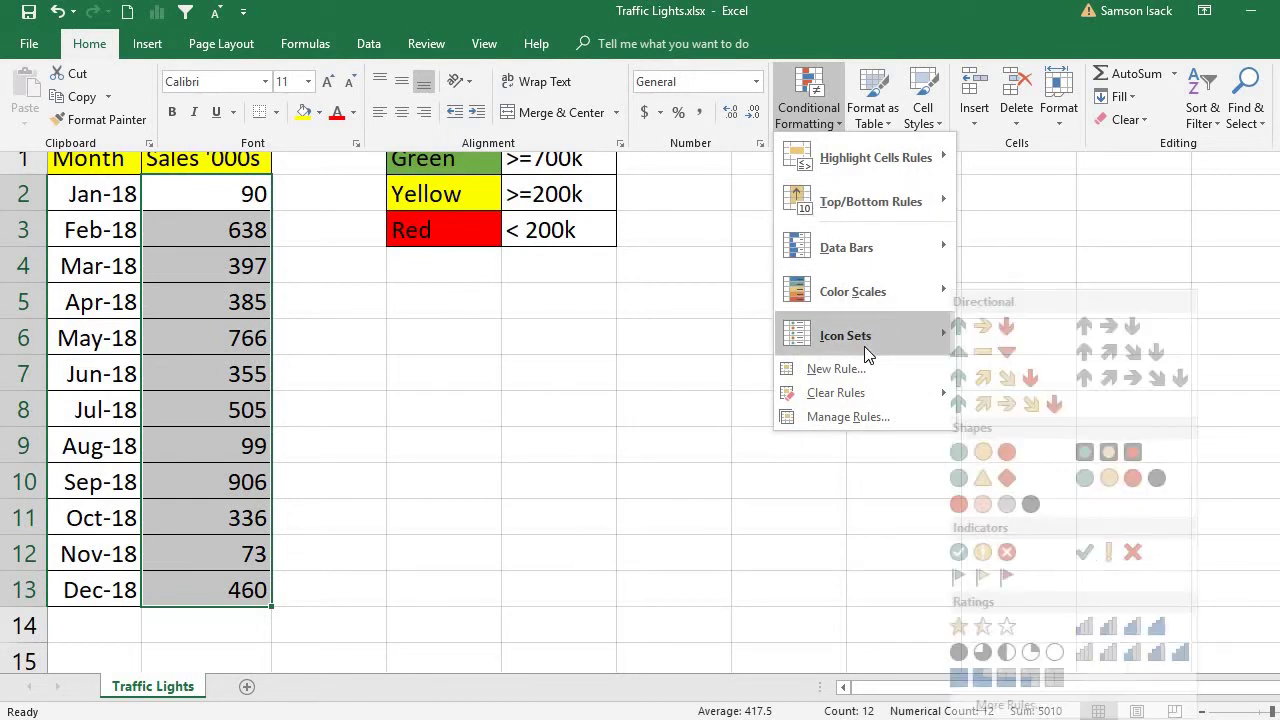
mouse_move(845, 336)
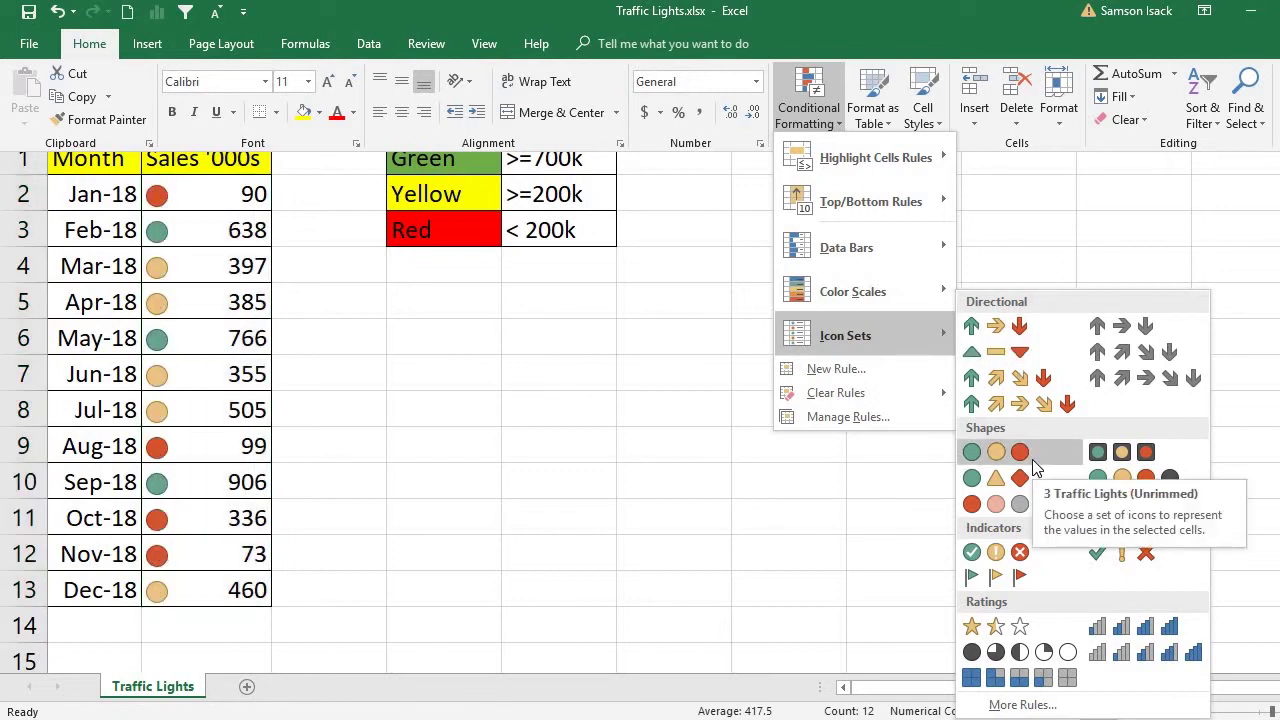
click(1138, 455)
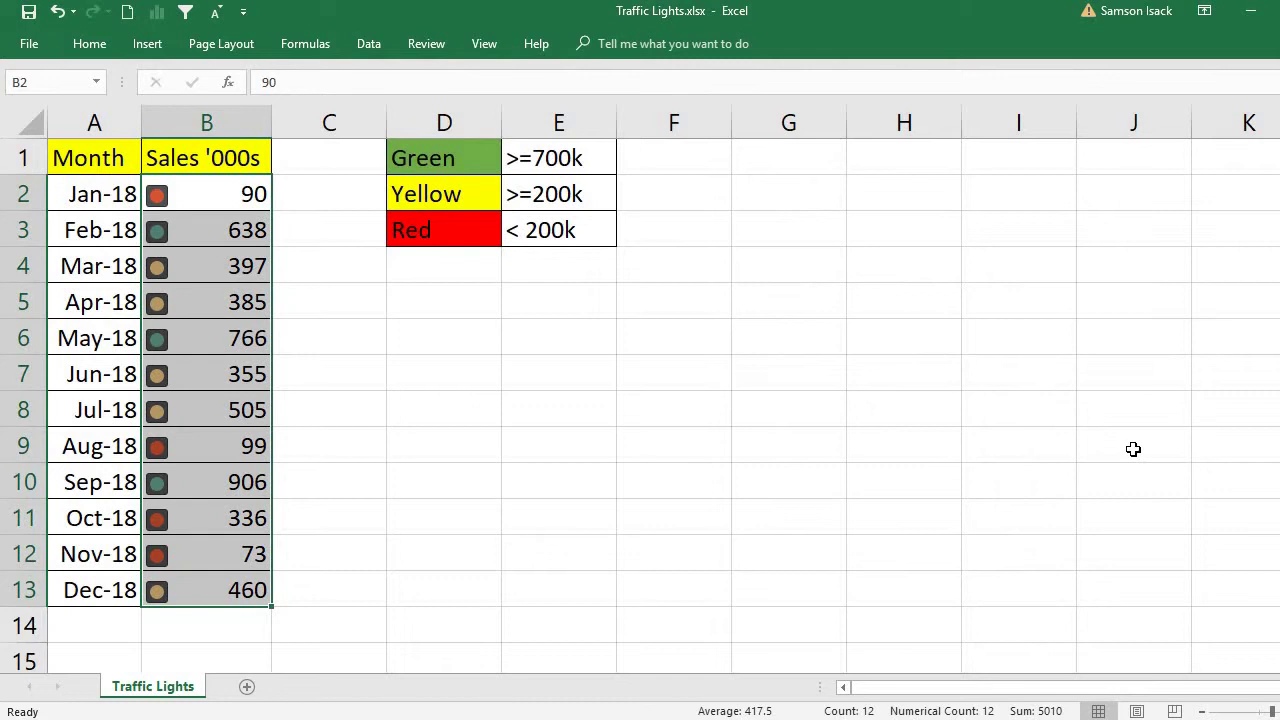
Open Conditional Formatting > Manage Rules to list the traffic-light Icon Set rule on B2:B13.
click(205, 200)
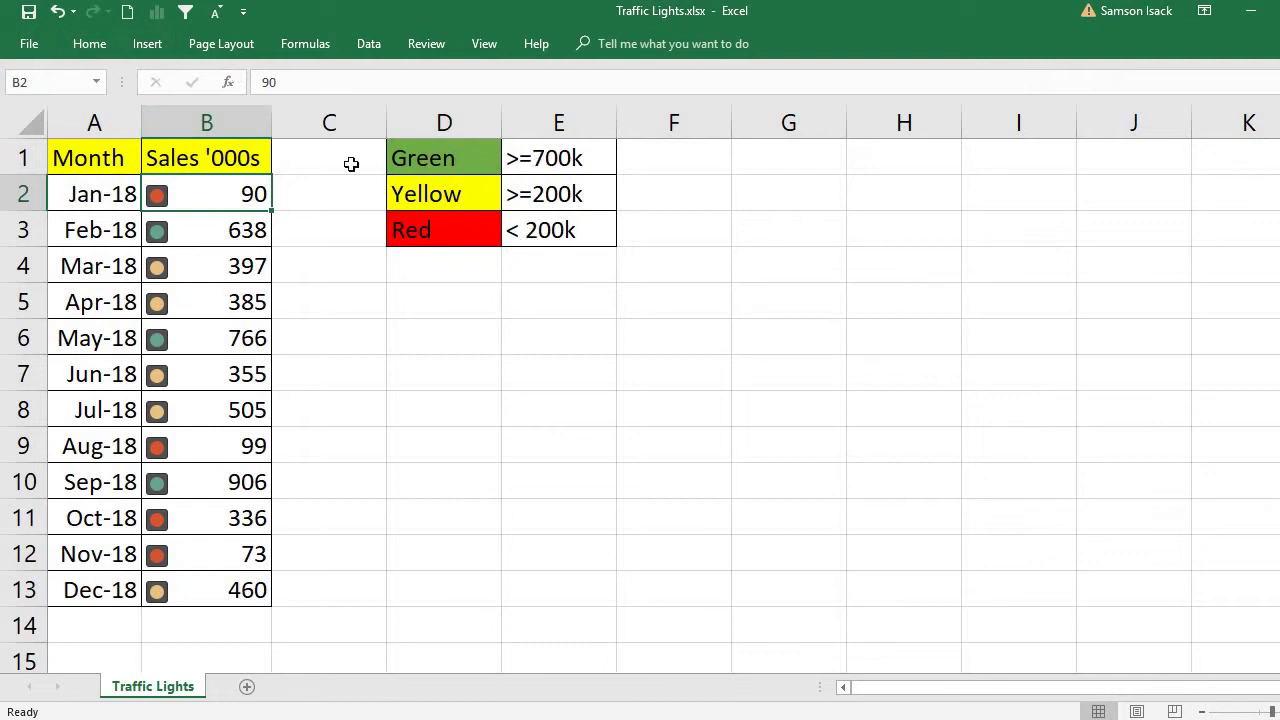
click(102, 42)
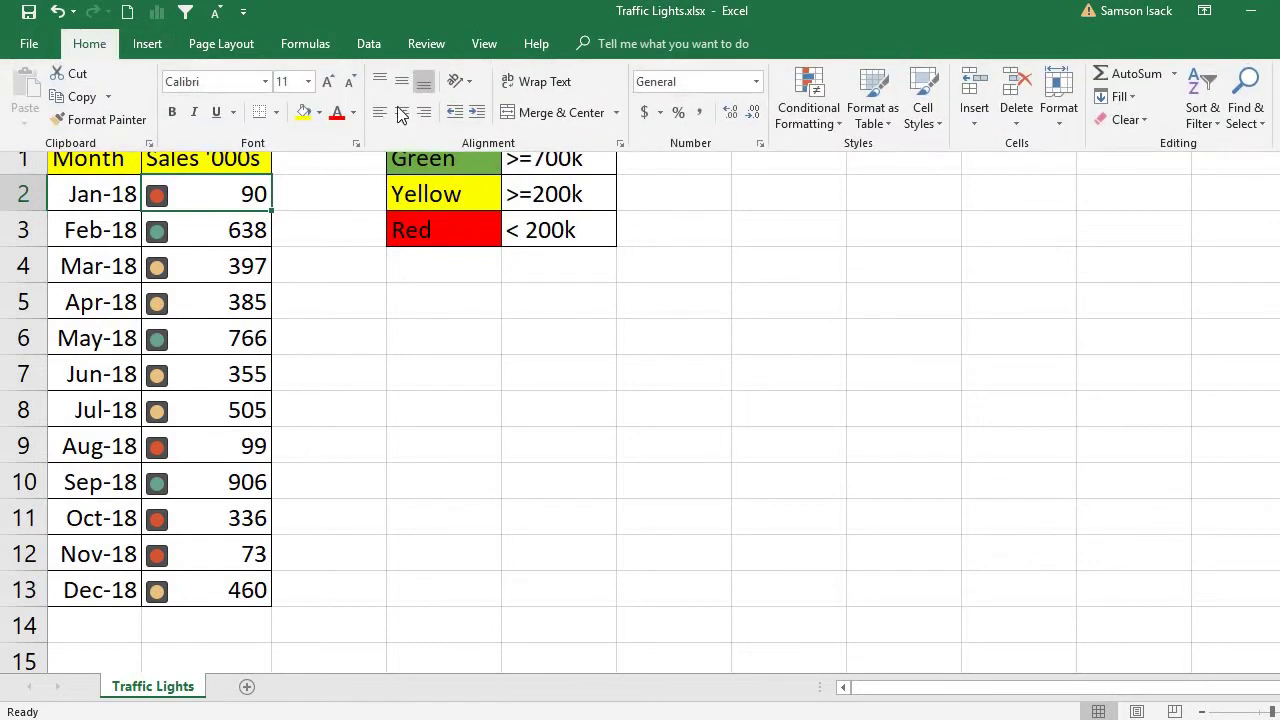
click(825, 126)
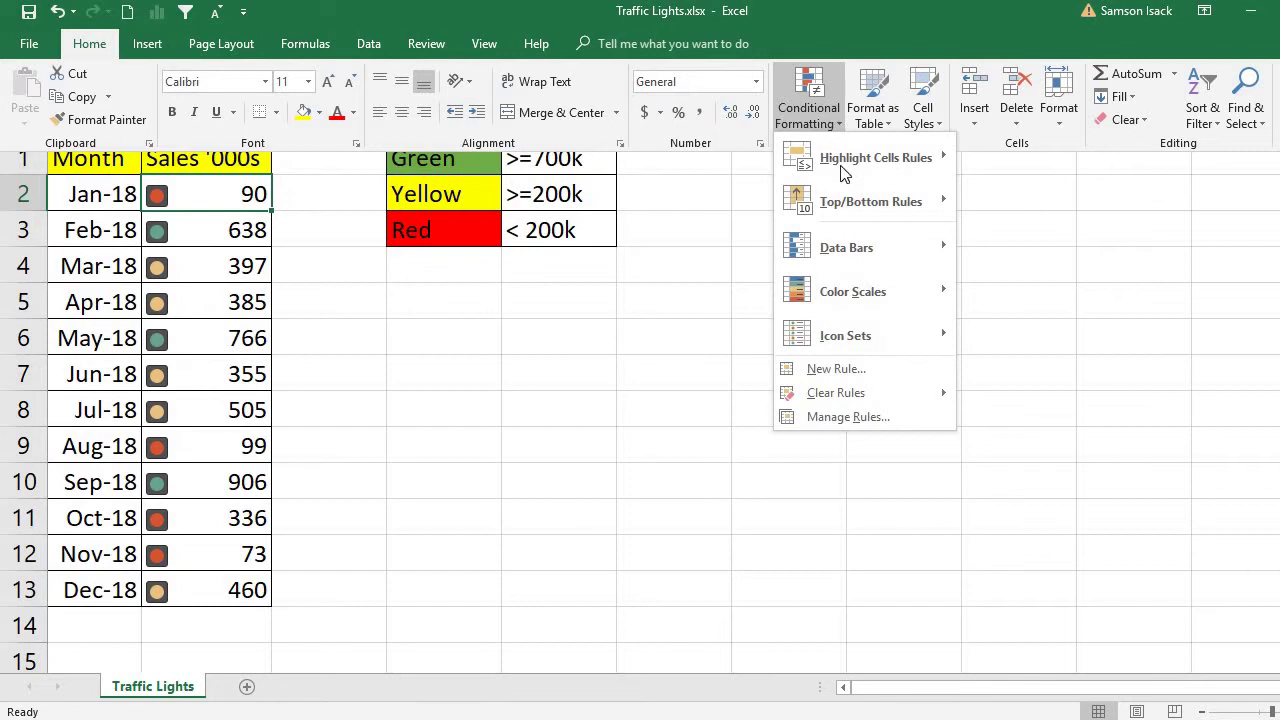
click(843, 418)
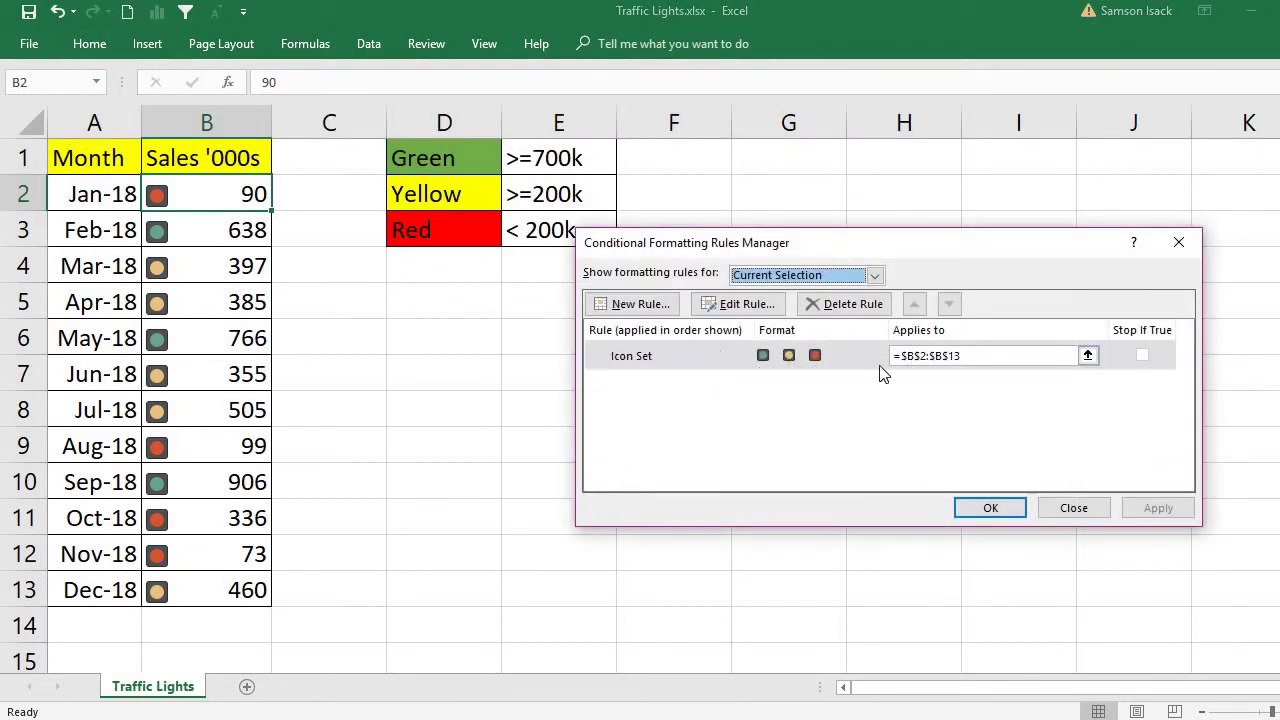
Open the Icon Set rule for editing, keeping the traffic-light icon style.
double_click(765, 358)
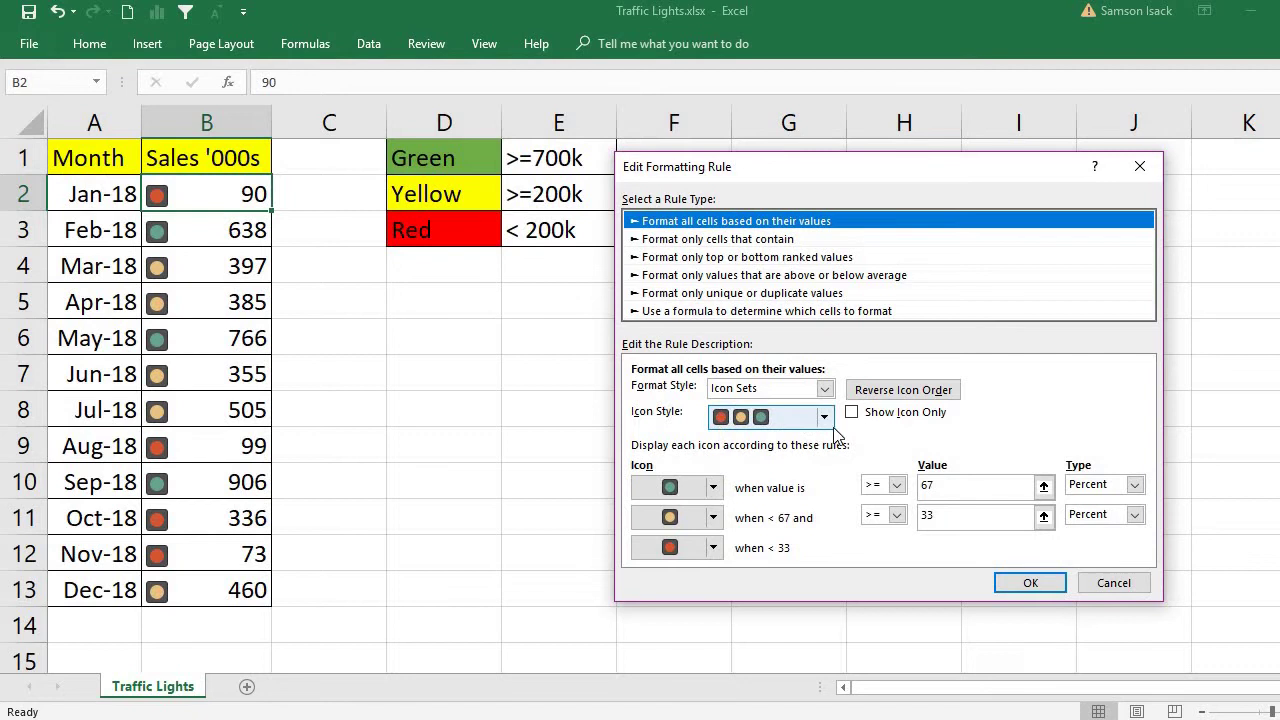
click(826, 420)
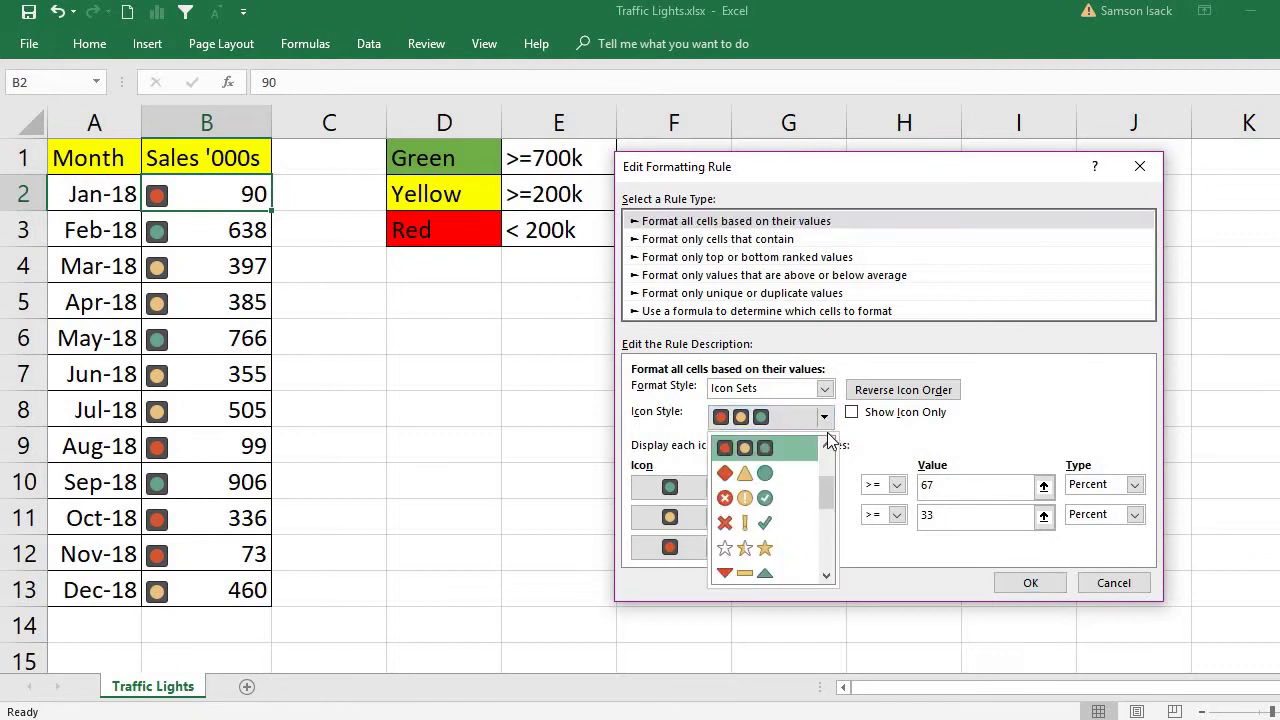
click(748, 450)
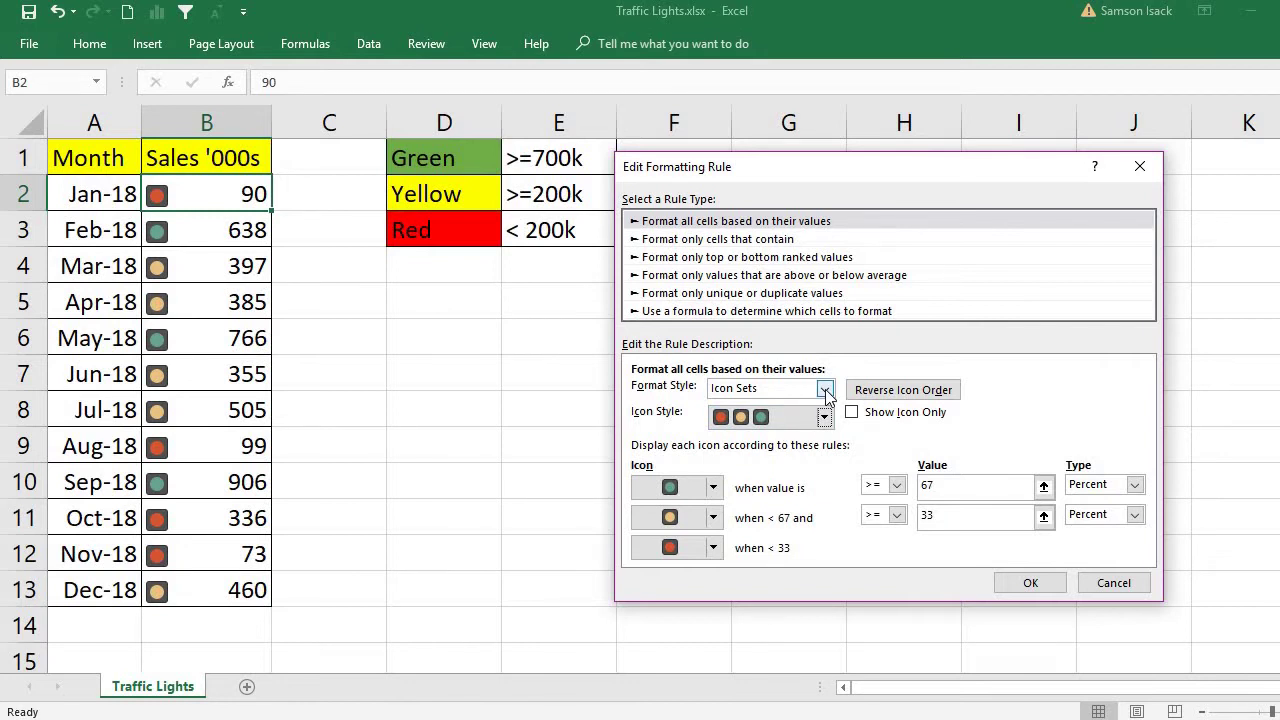
Change the green threshold to type Number with value 700.
double_click(960, 490)
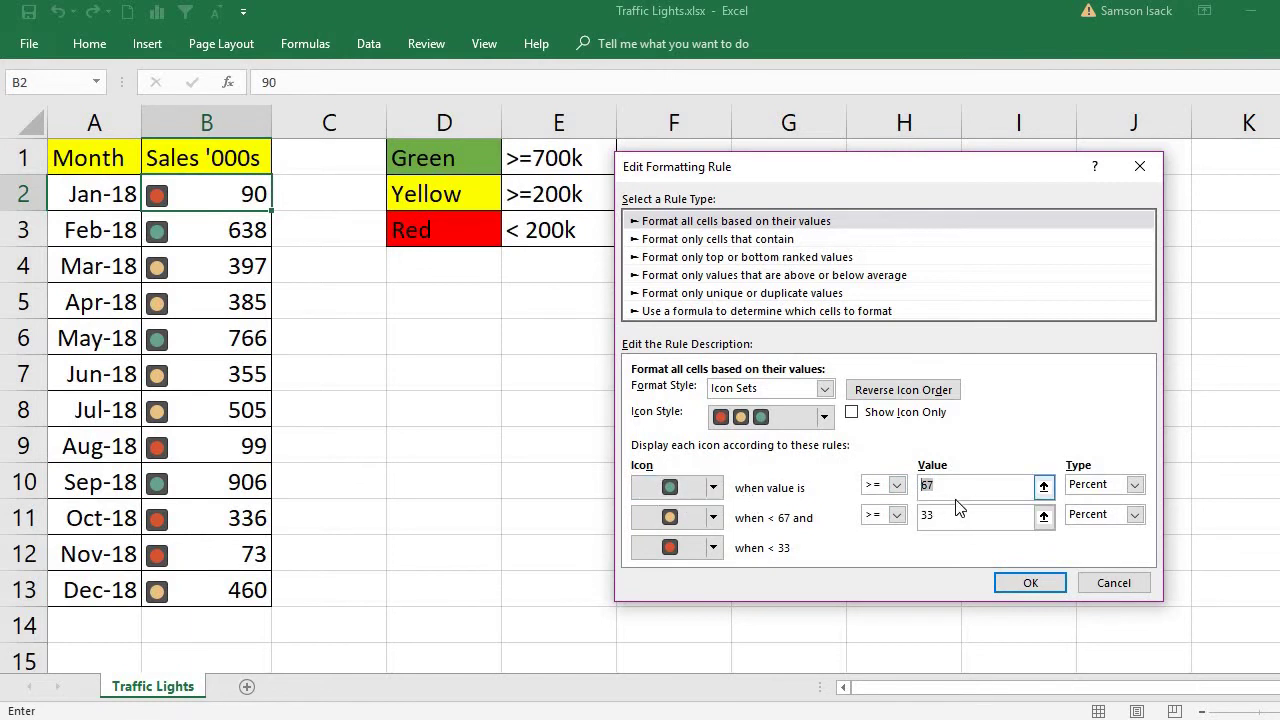
text(7)
click(1125, 487)
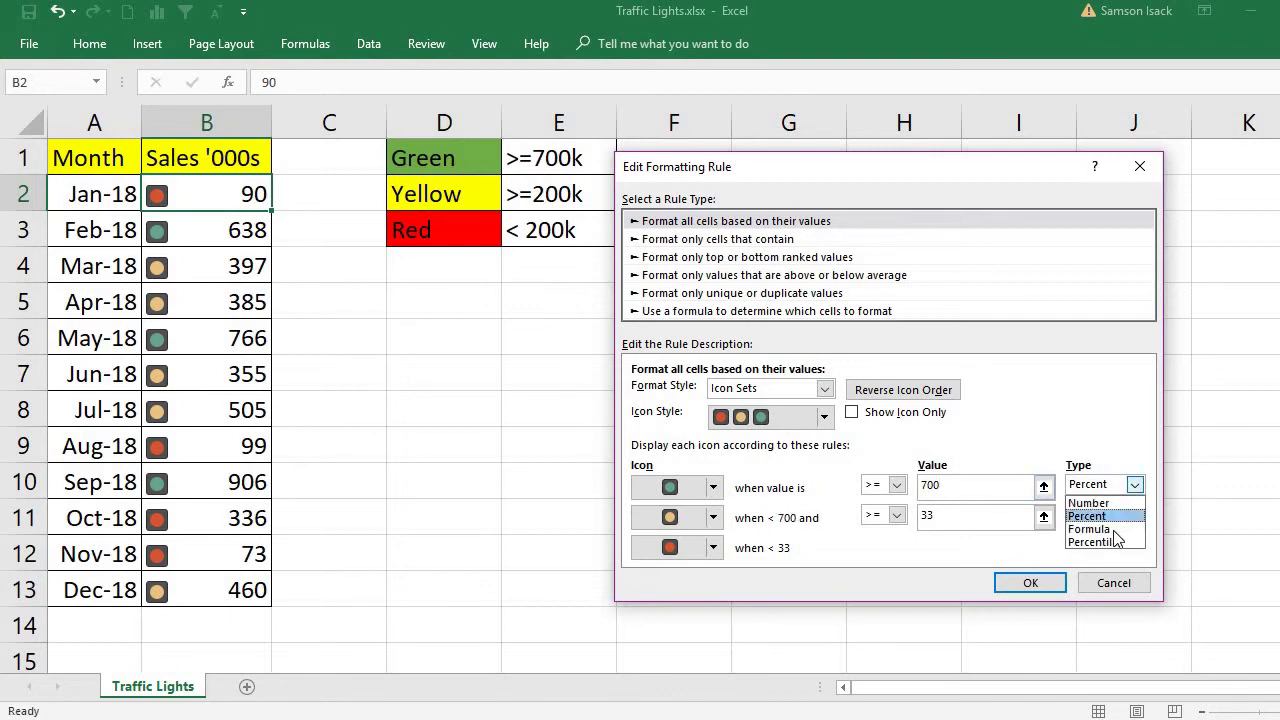
click(1094, 500)
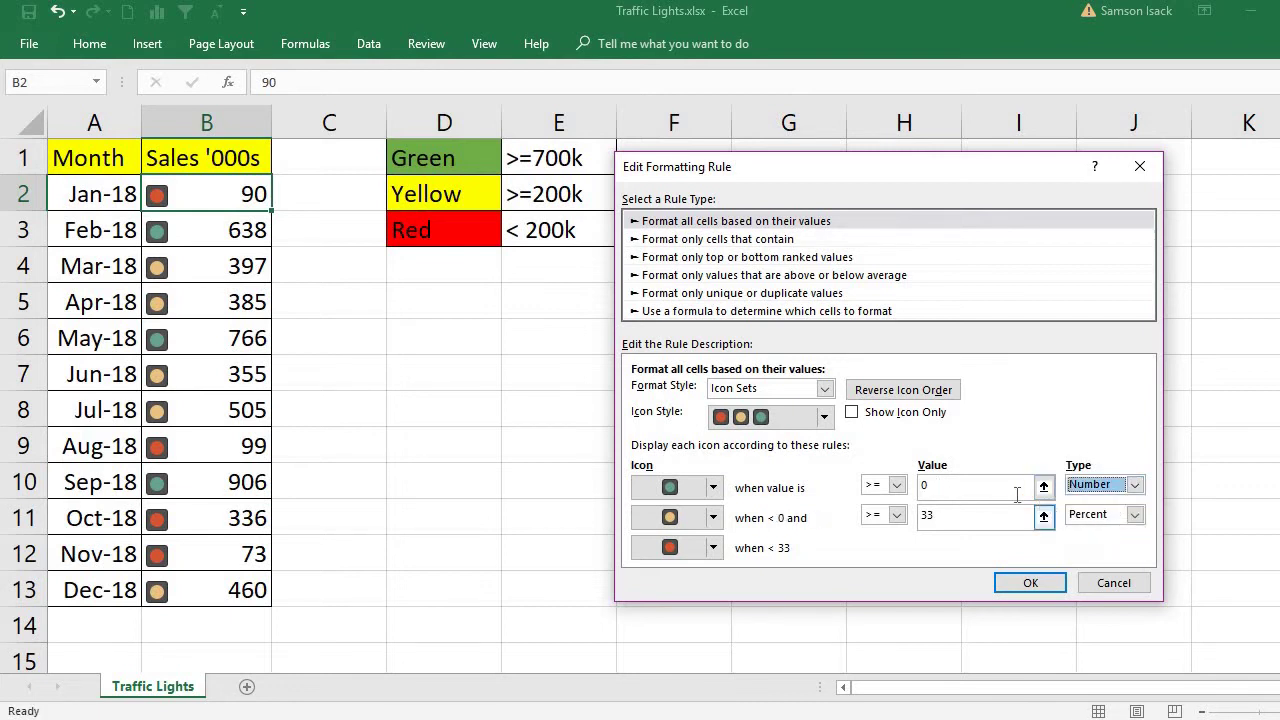
click(960, 485)
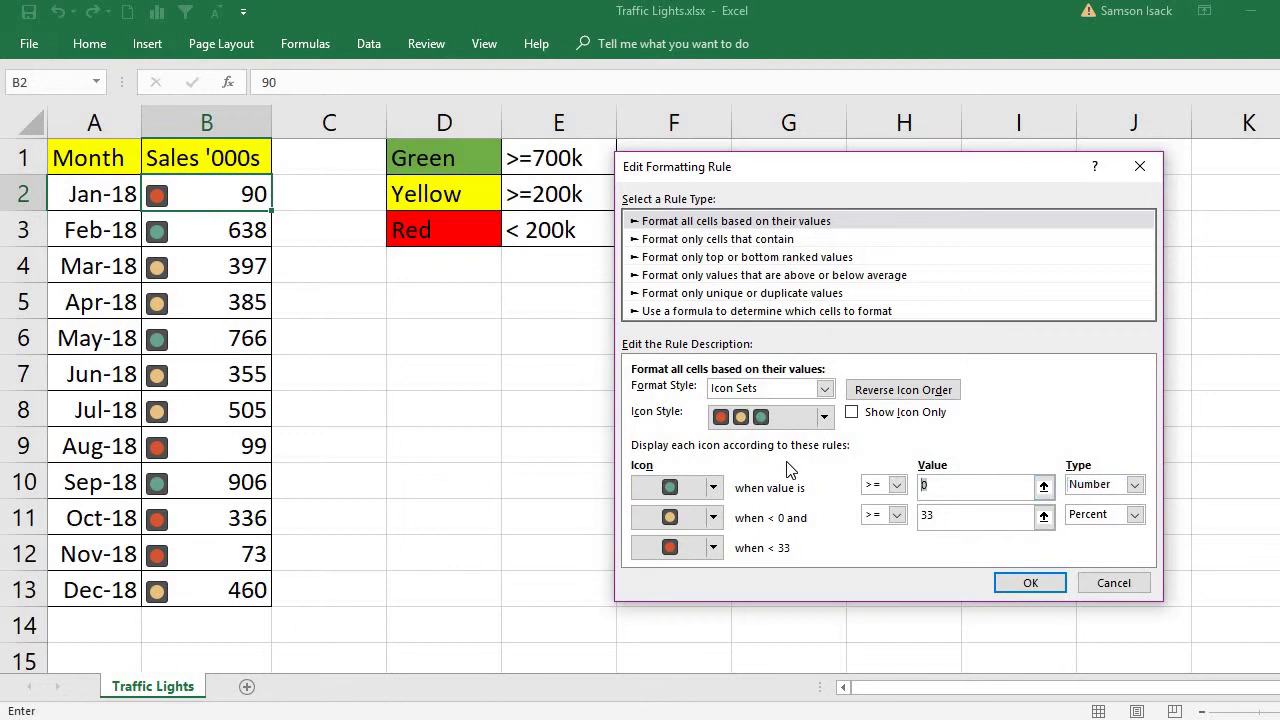
text(700)
click(1015, 517)
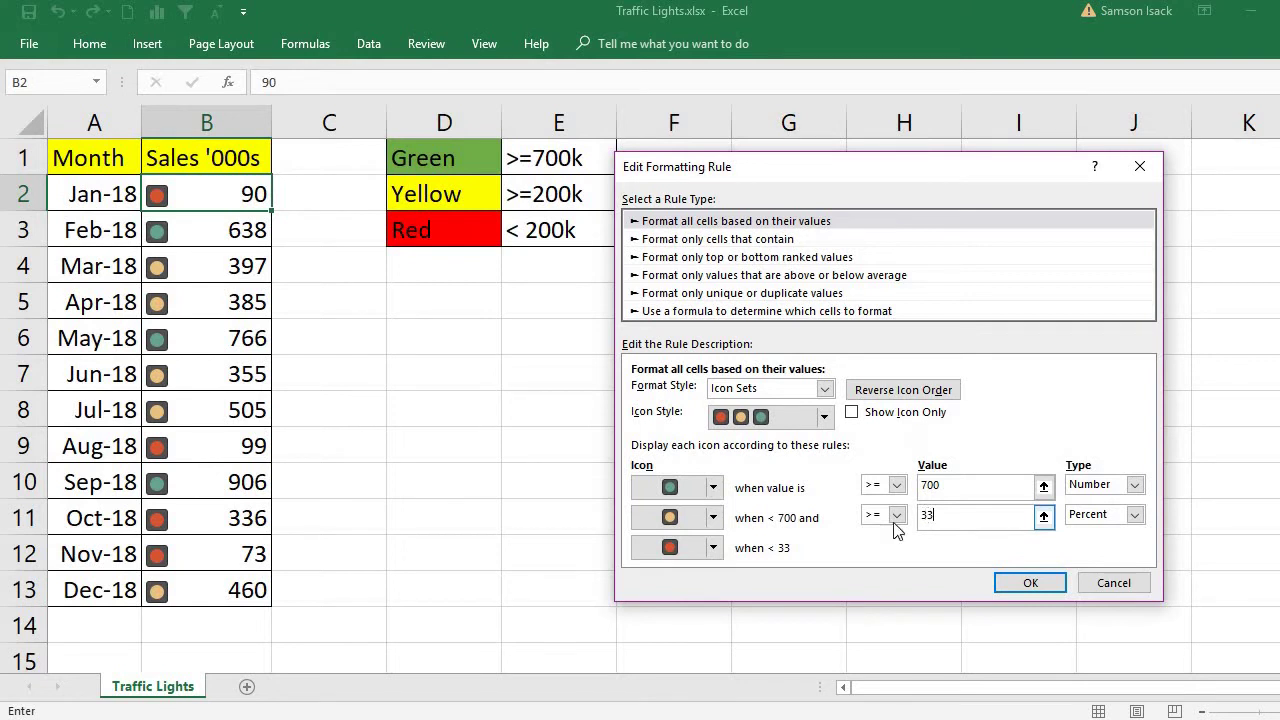
Change the yellow threshold to type Number with value 200.
double_click(953, 514)
click(1134, 515)
click(1092, 533)
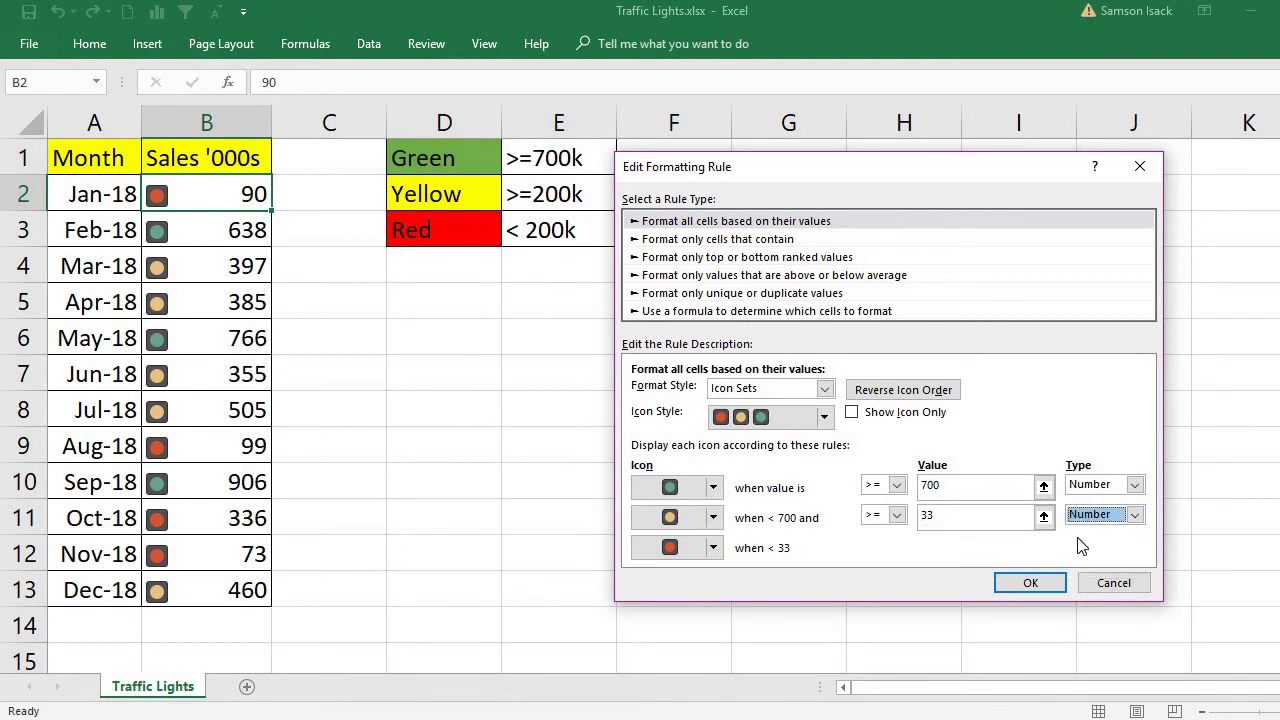
click(926, 518)
text(200)
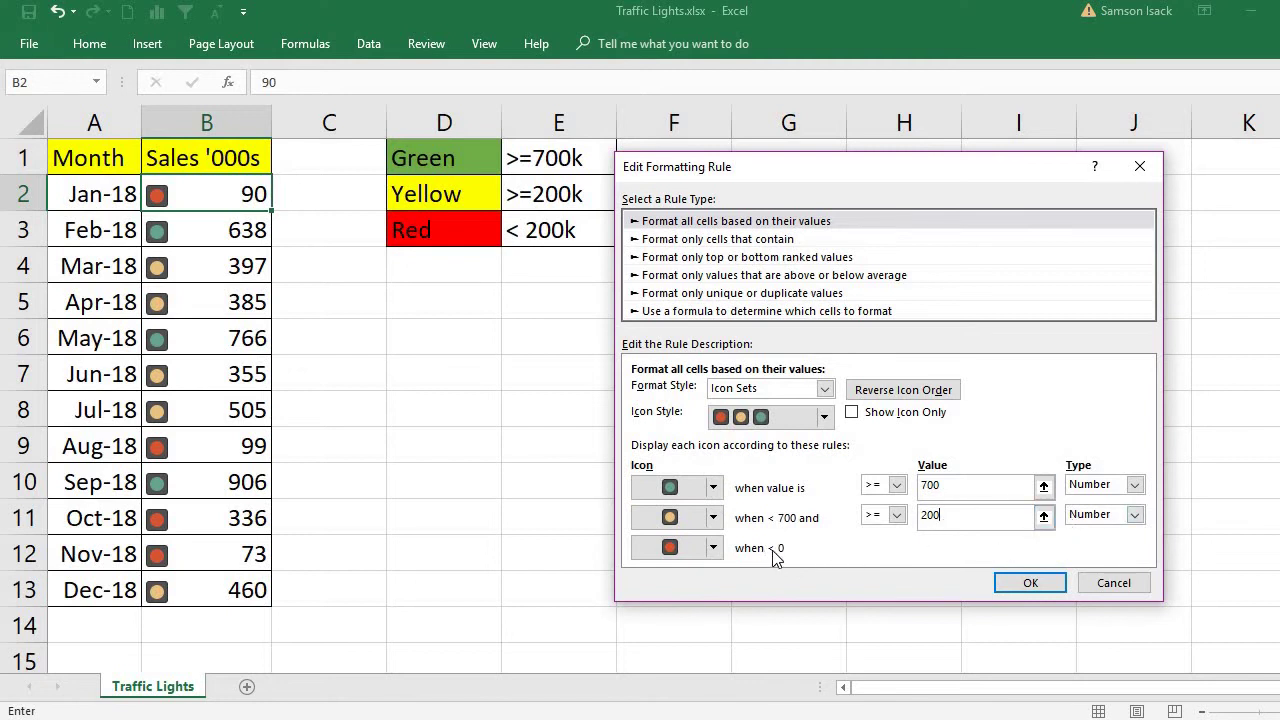
click(988, 486)
Save the edited Icon Set rule, apply it, and close the Rules Manager.
click(1048, 585)
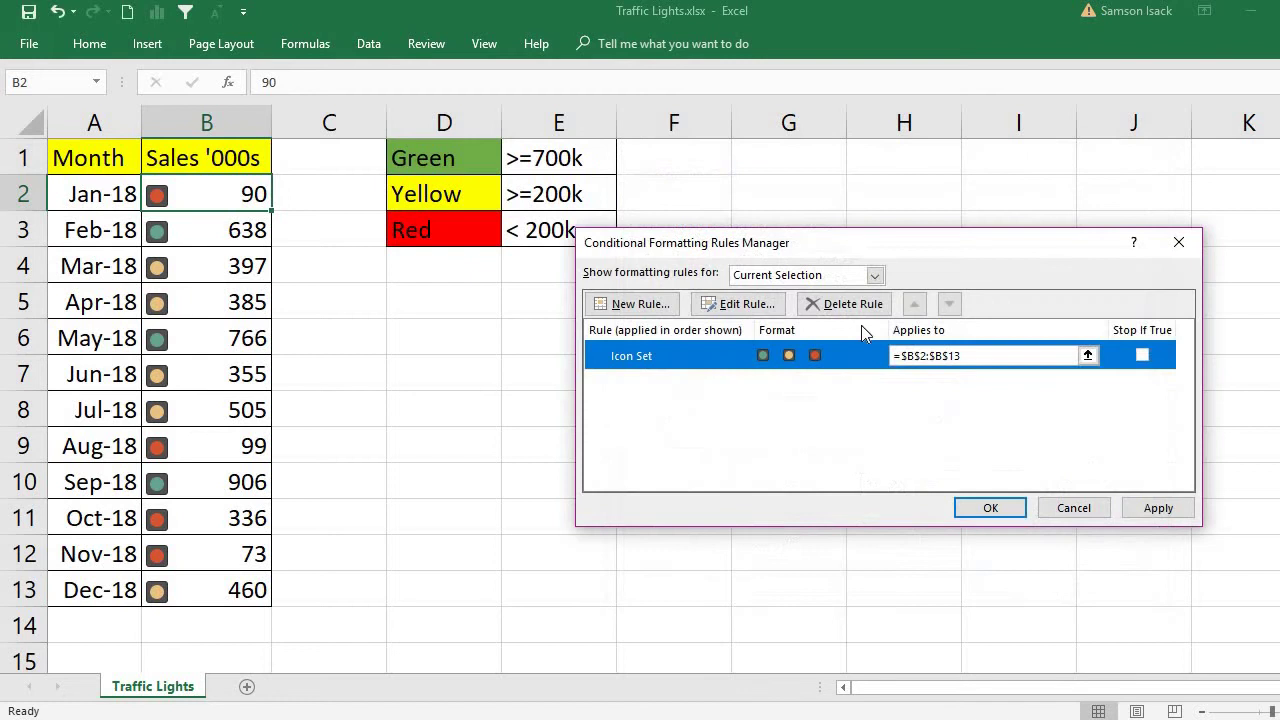
click(1160, 509)
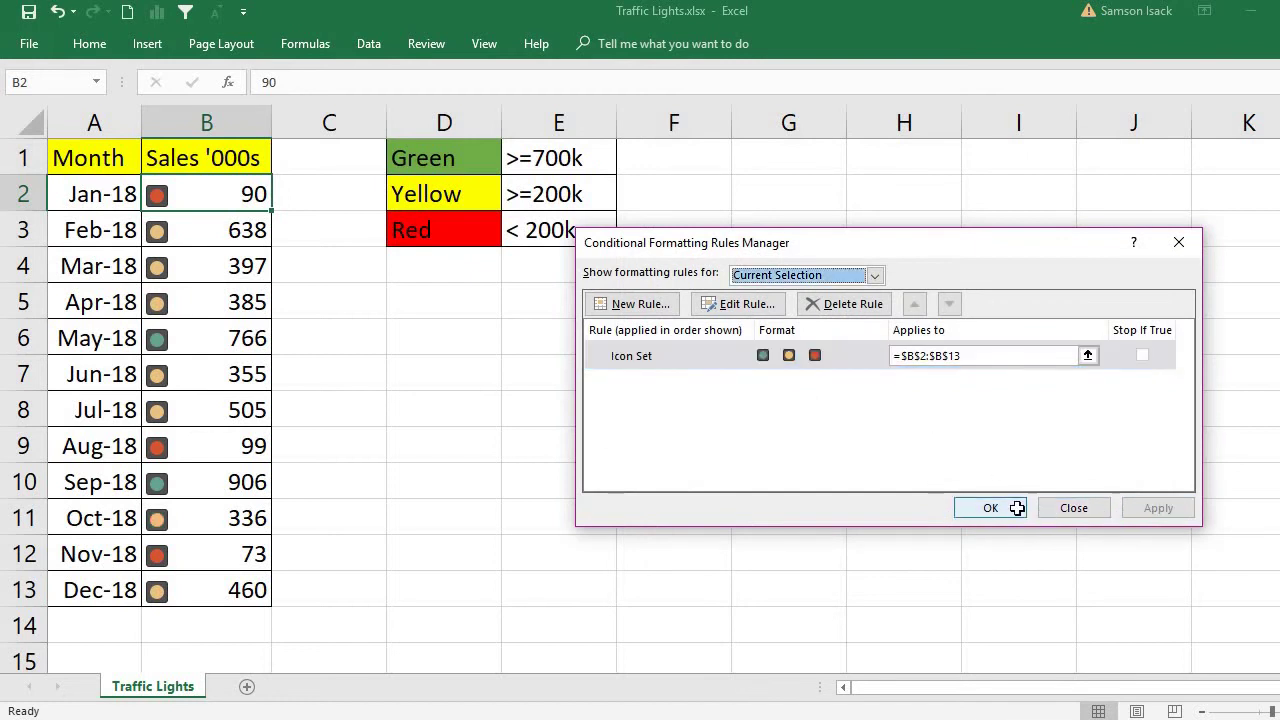
click(1010, 508)
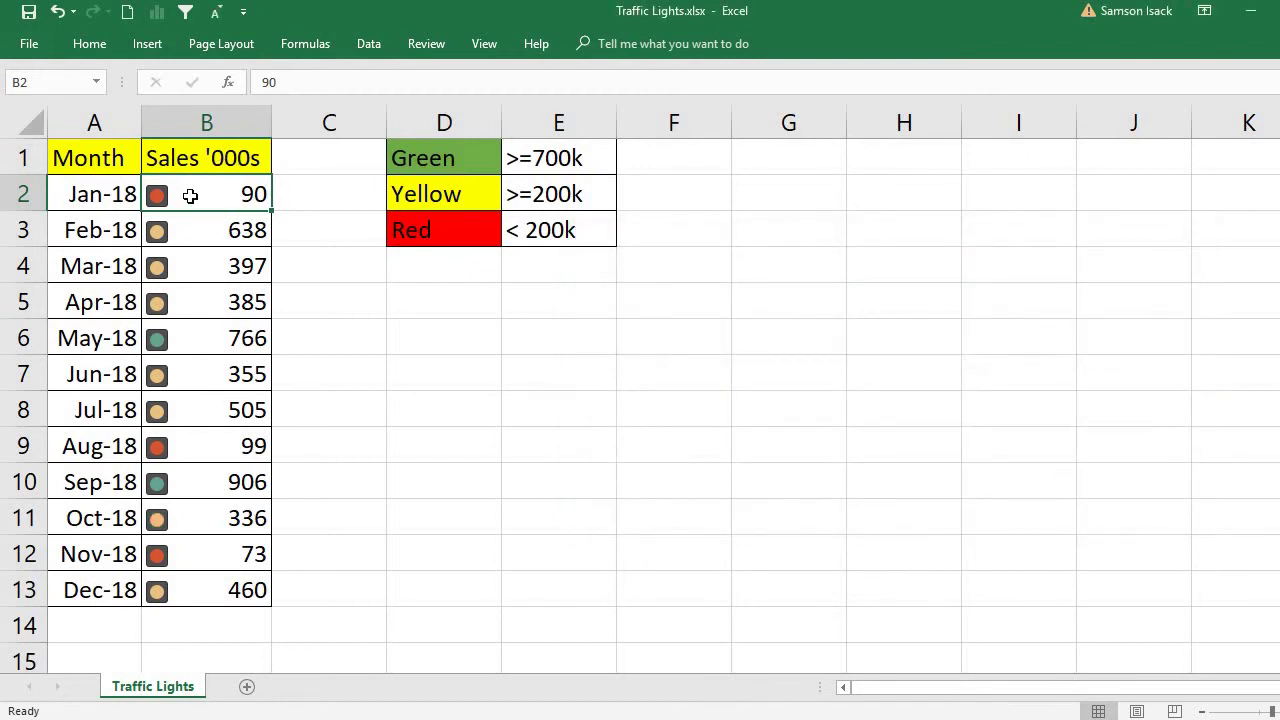
Check the sales icons in column B against the colour legend in D1:E3.
drag(190, 194, 183, 580)
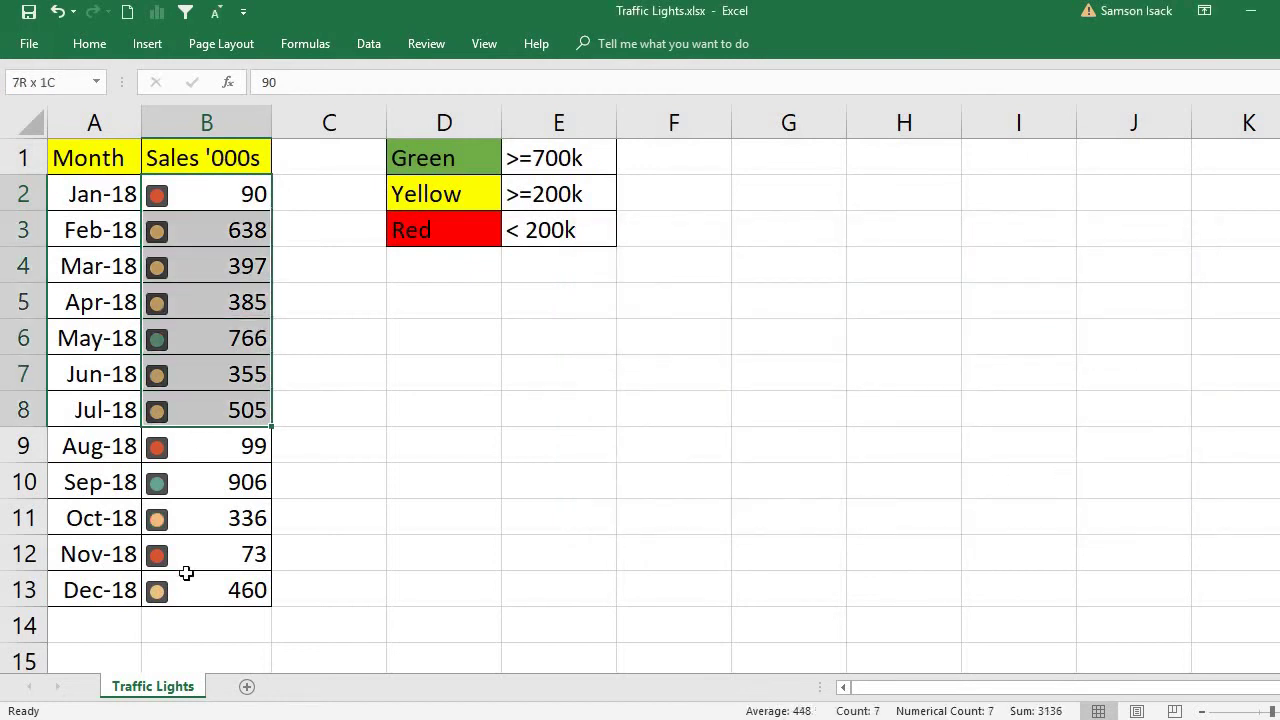
click(190, 194)
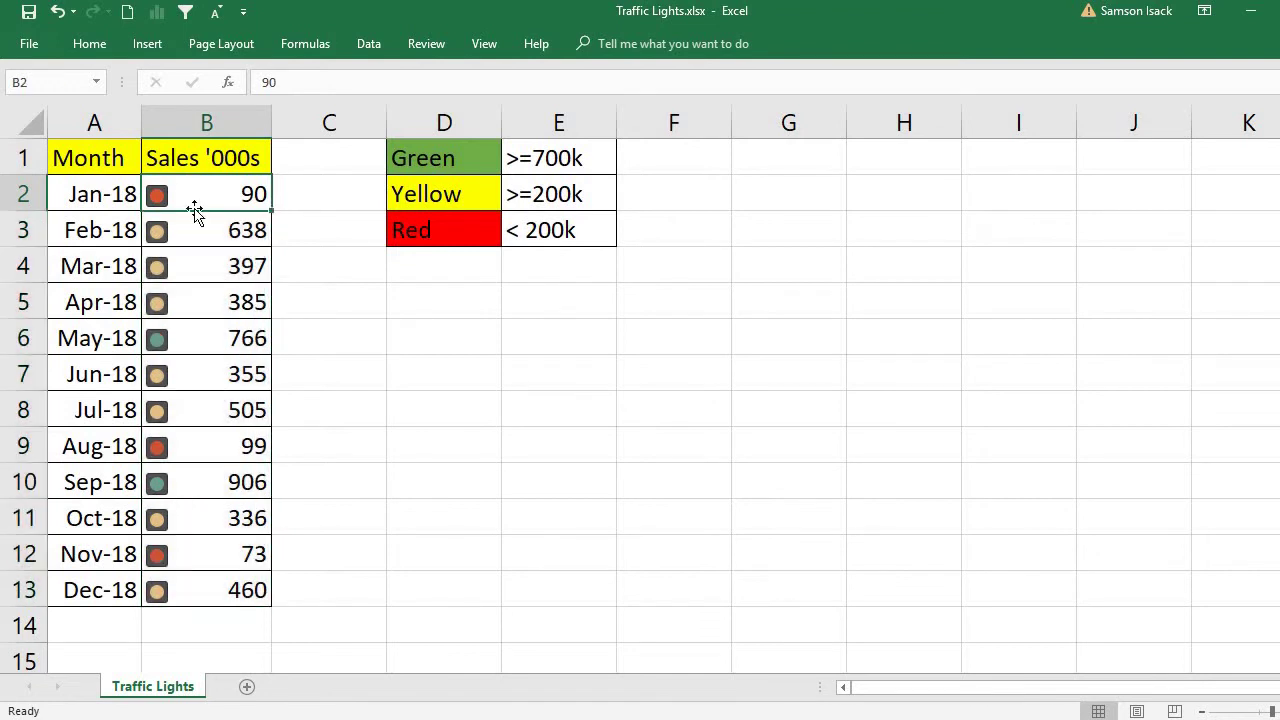
click(458, 152)
drag(595, 160, 589, 229)
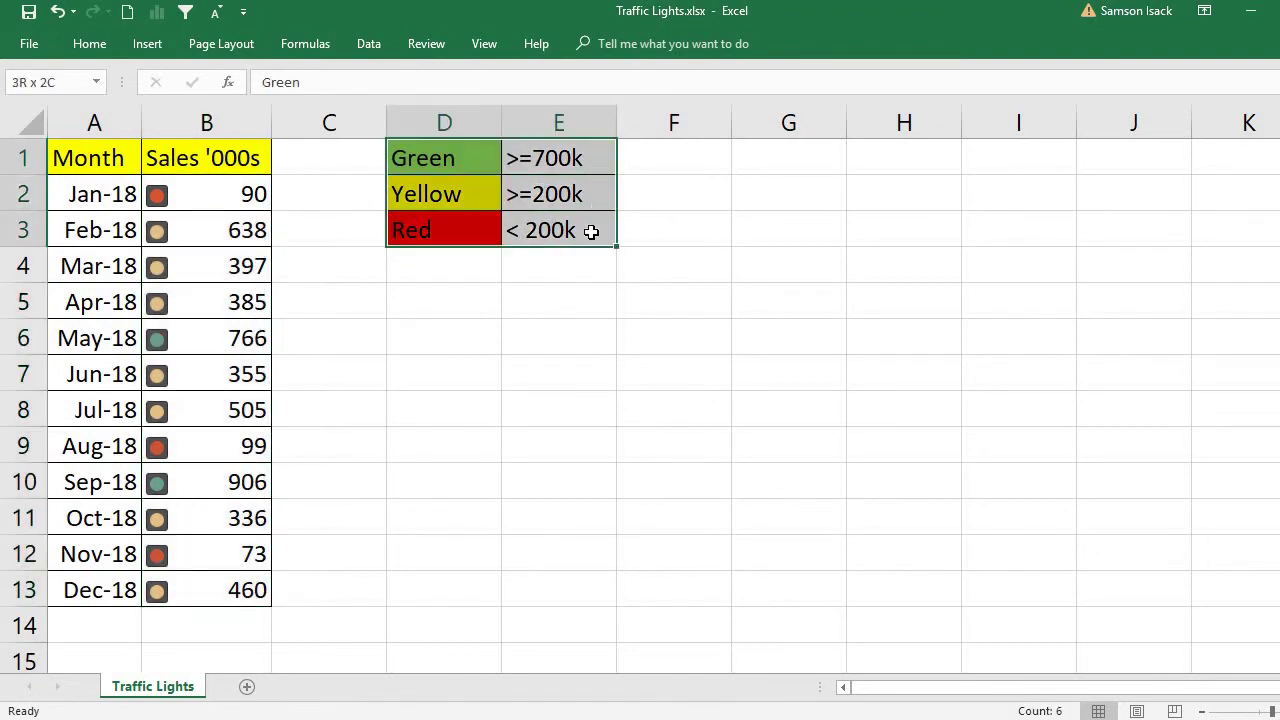
click(233, 208)
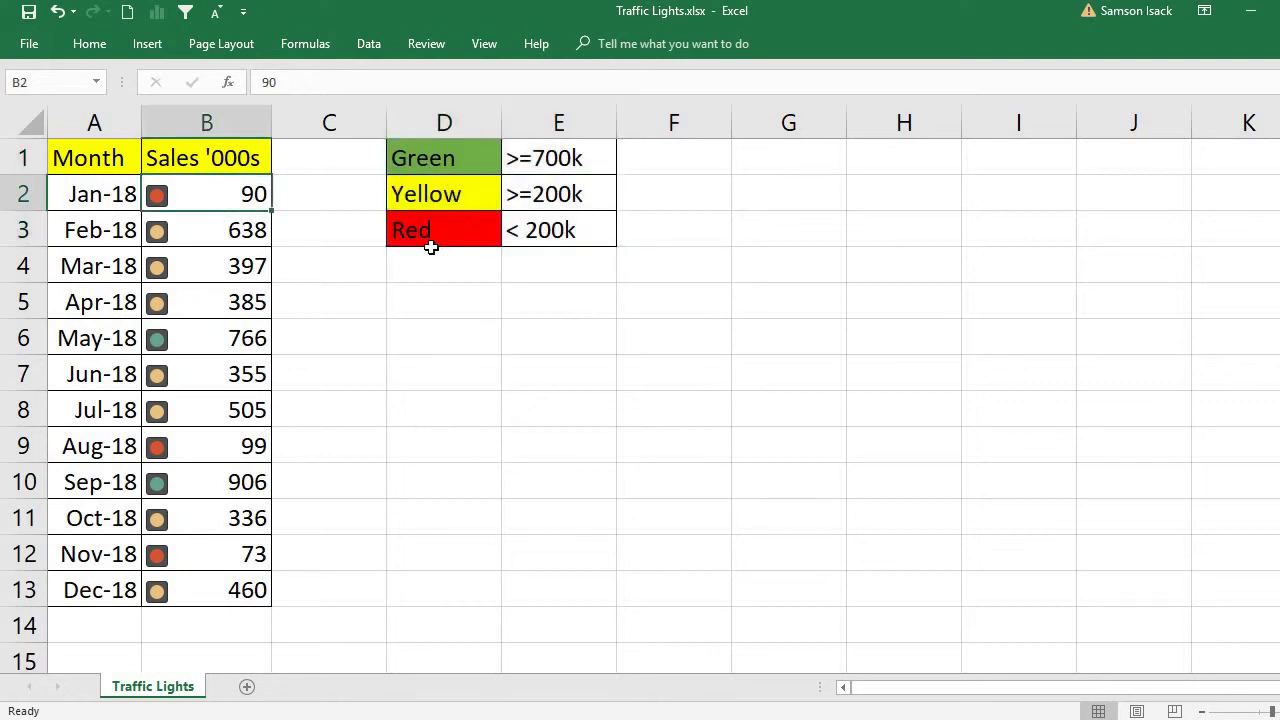
click(242, 240)
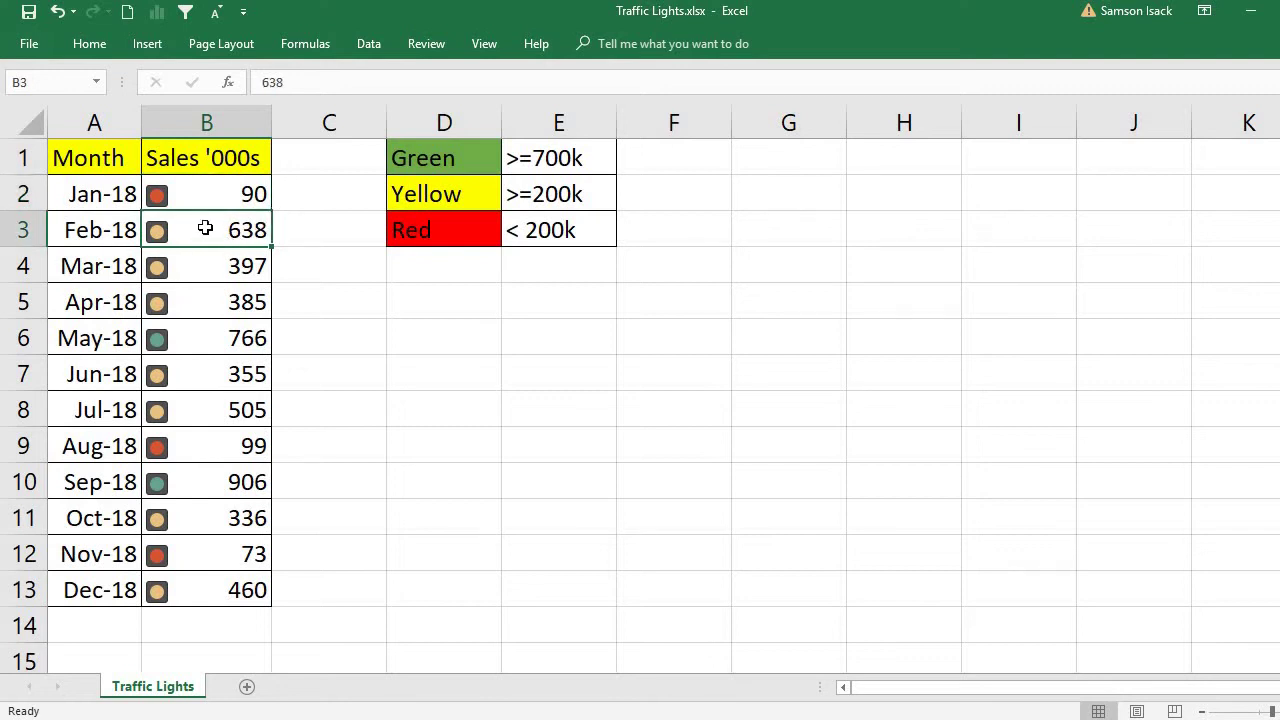
drag(206, 230, 206, 306)
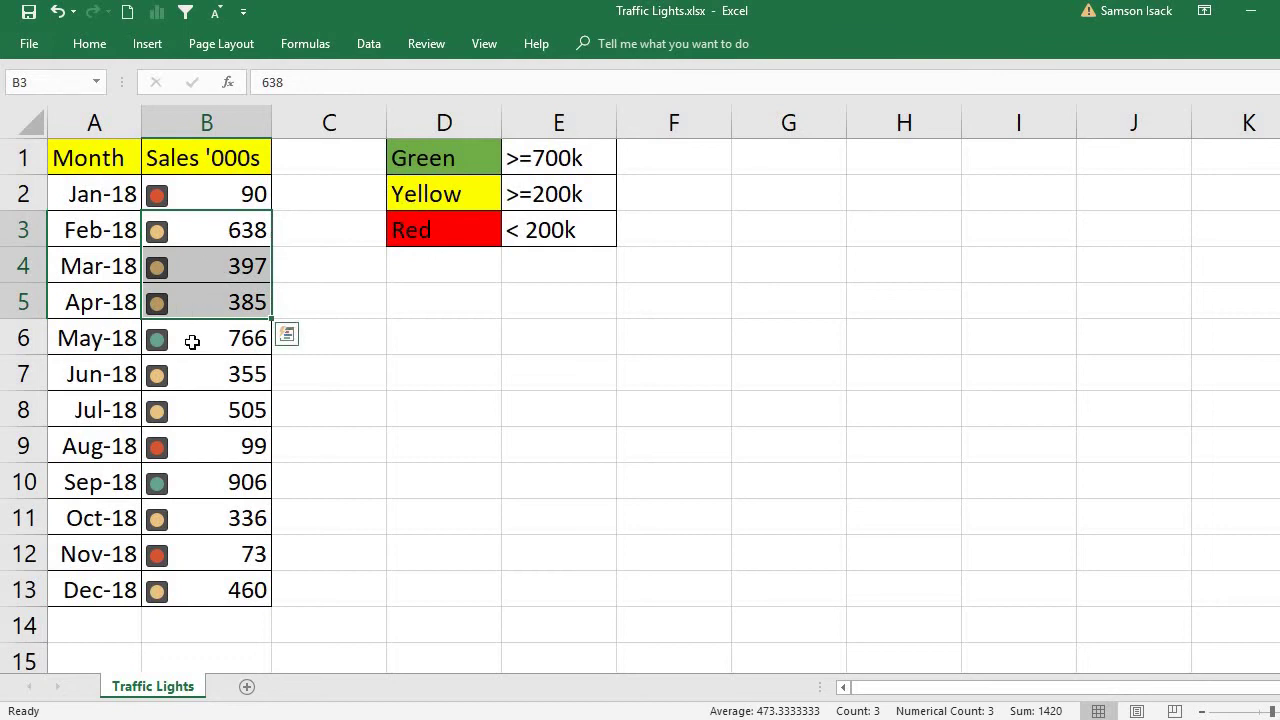
click(192, 342)
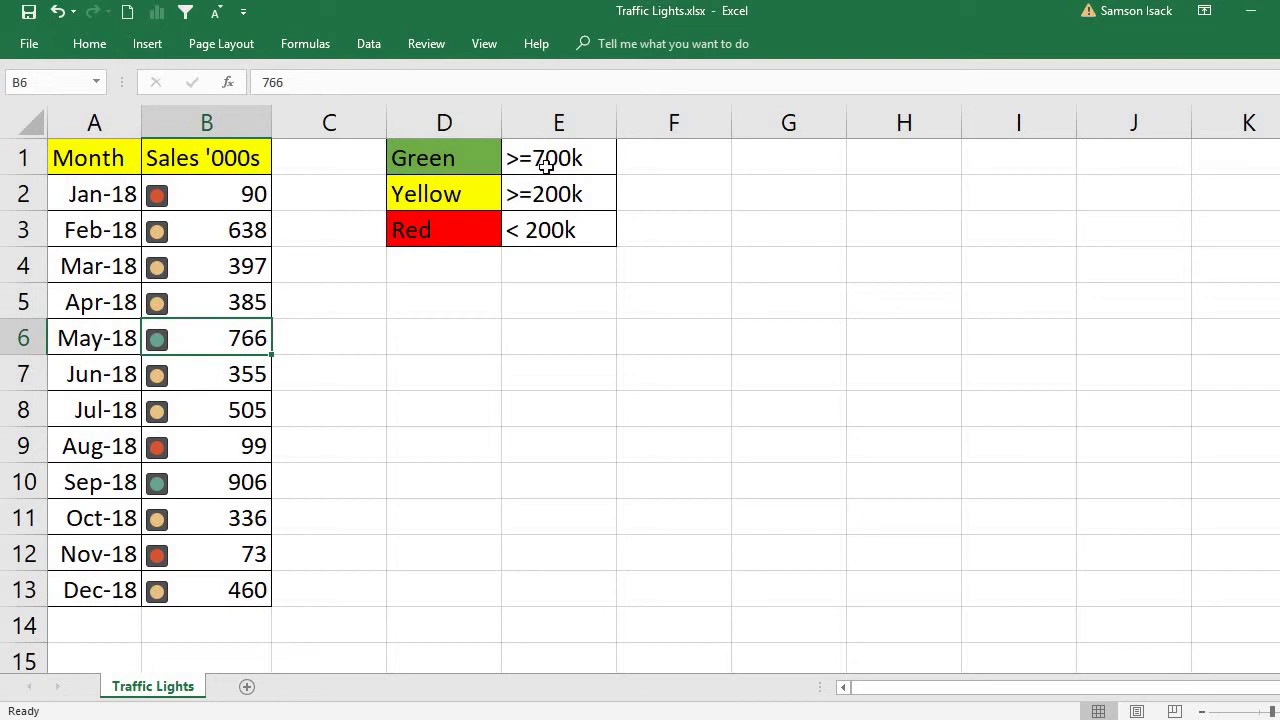
Switch the sales Icon Set rule to the unrimmed traffic-light style and apply it.
click(246, 188)
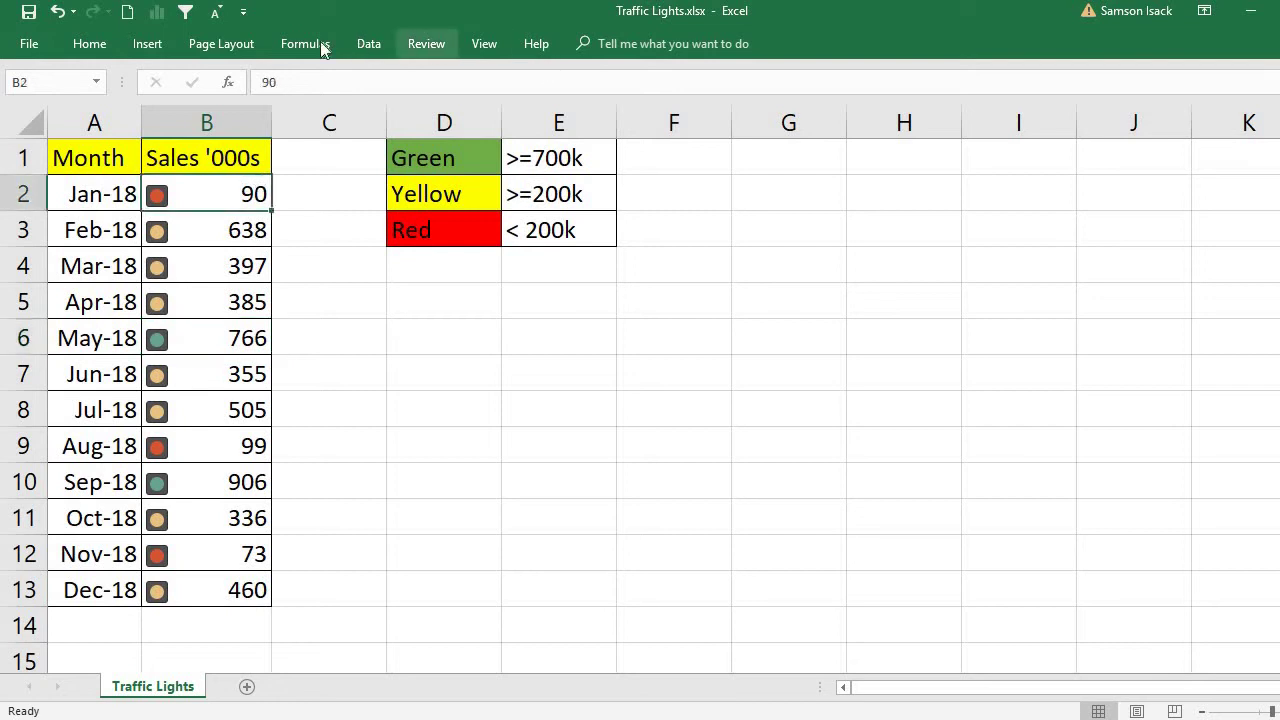
click(95, 45)
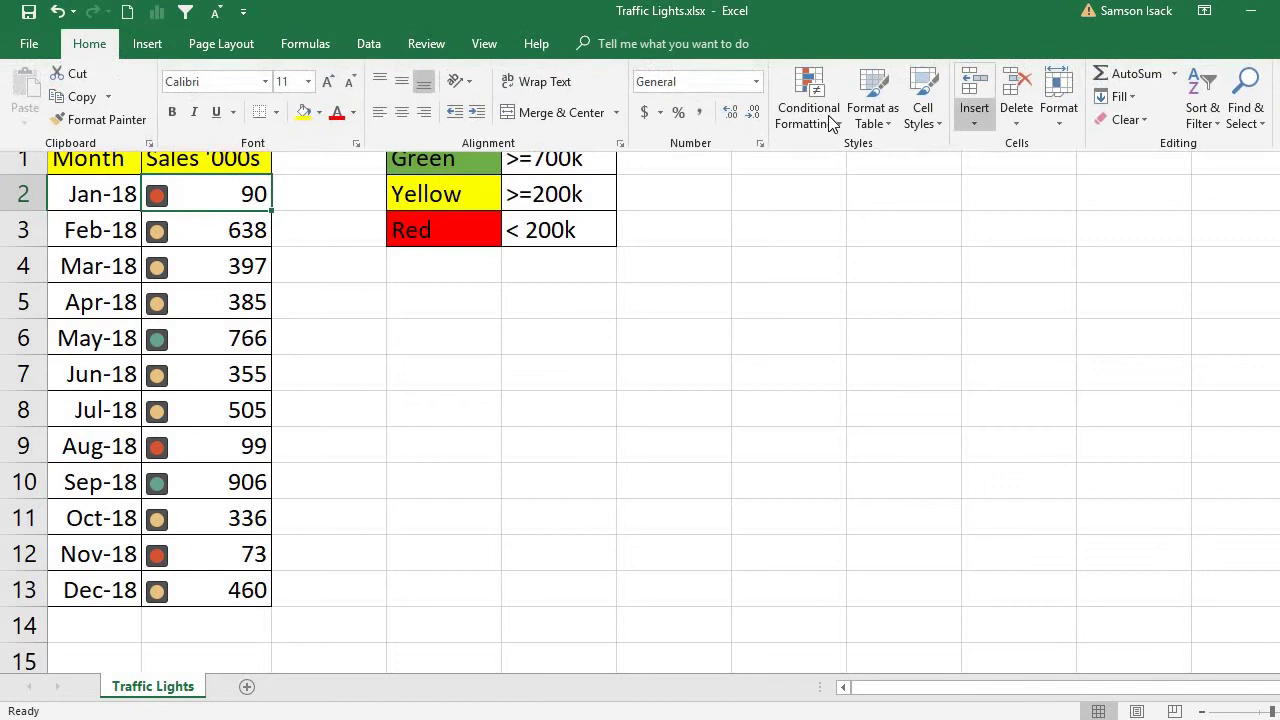
click(810, 100)
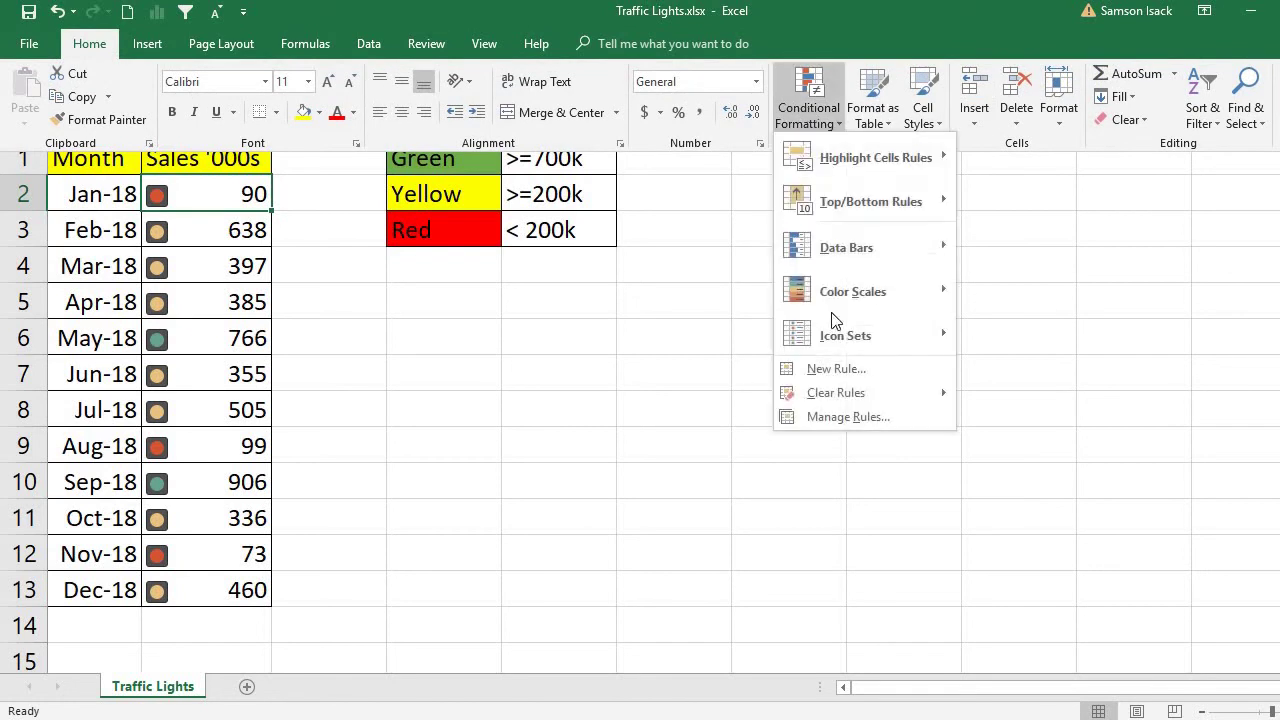
click(857, 412)
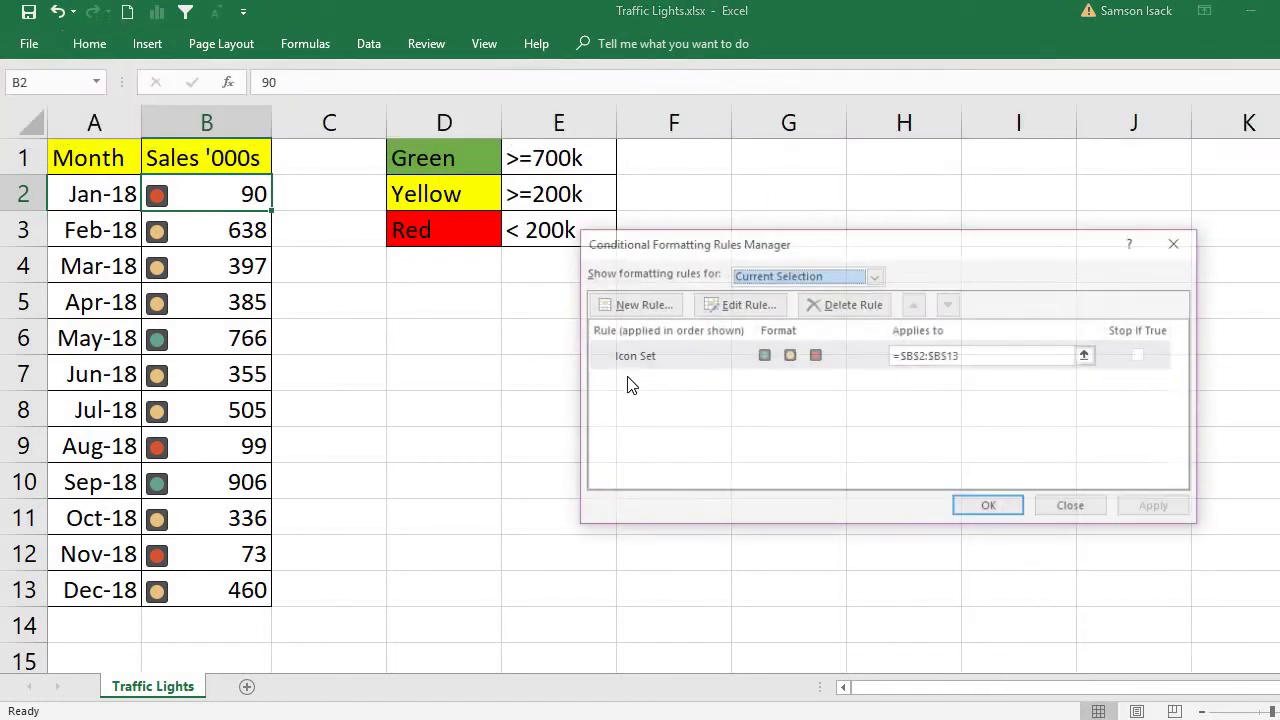
double_click(764, 355)
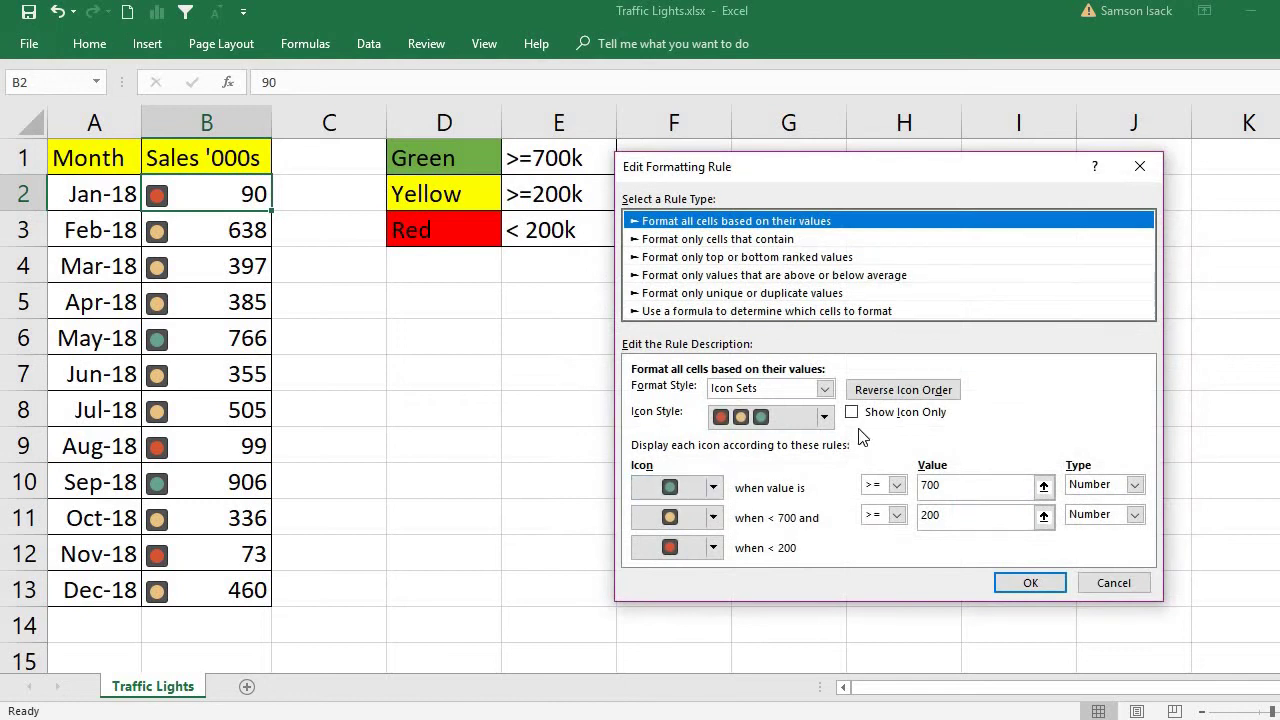
click(826, 417)
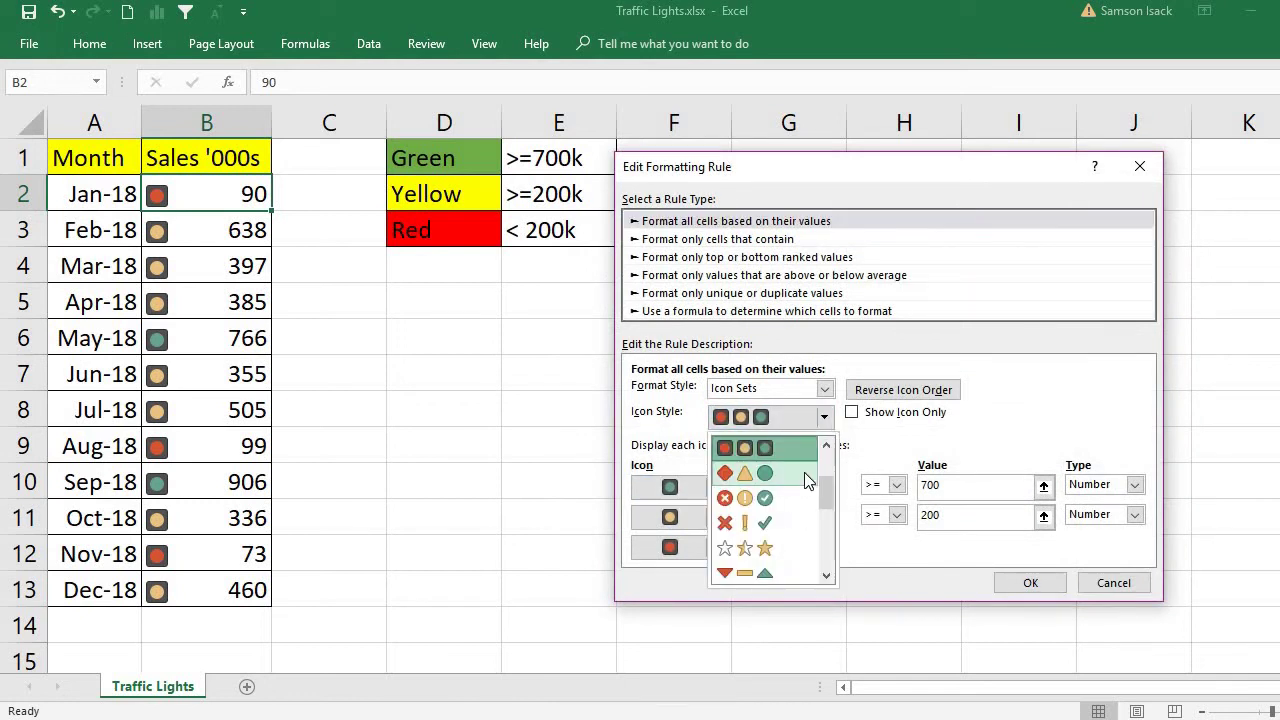
scroll(800, 500, down, 3)
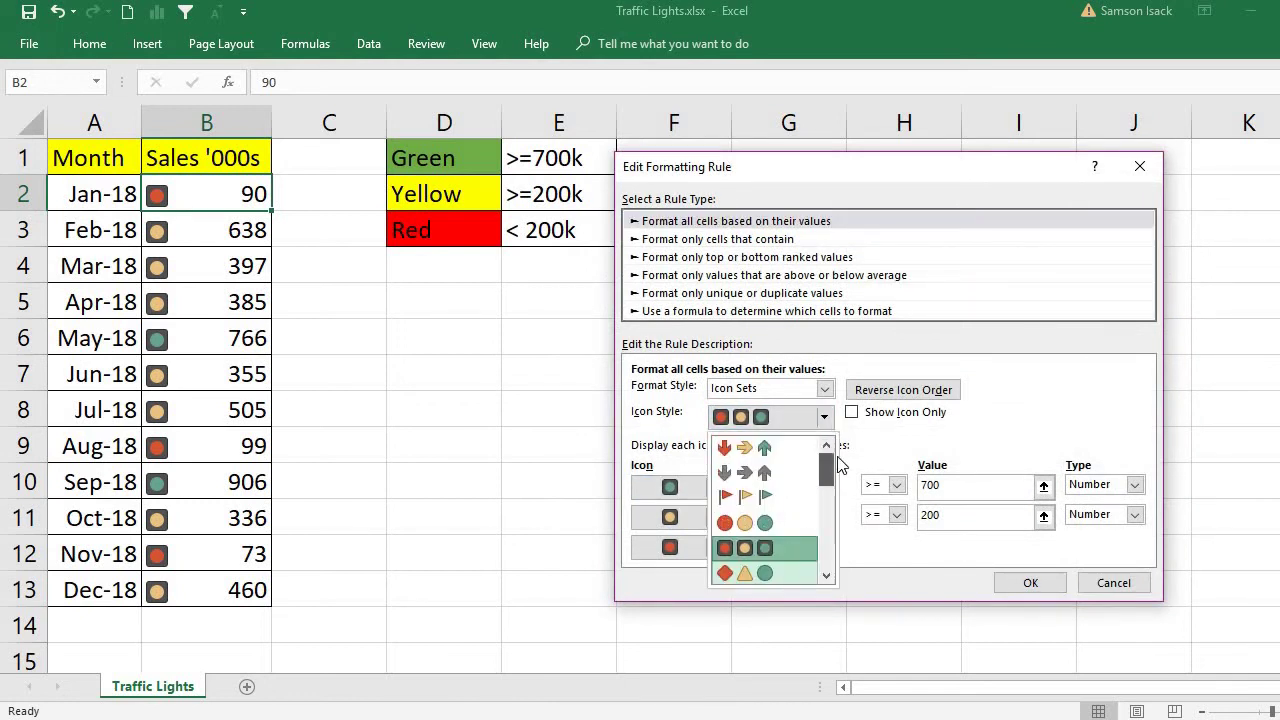
click(793, 518)
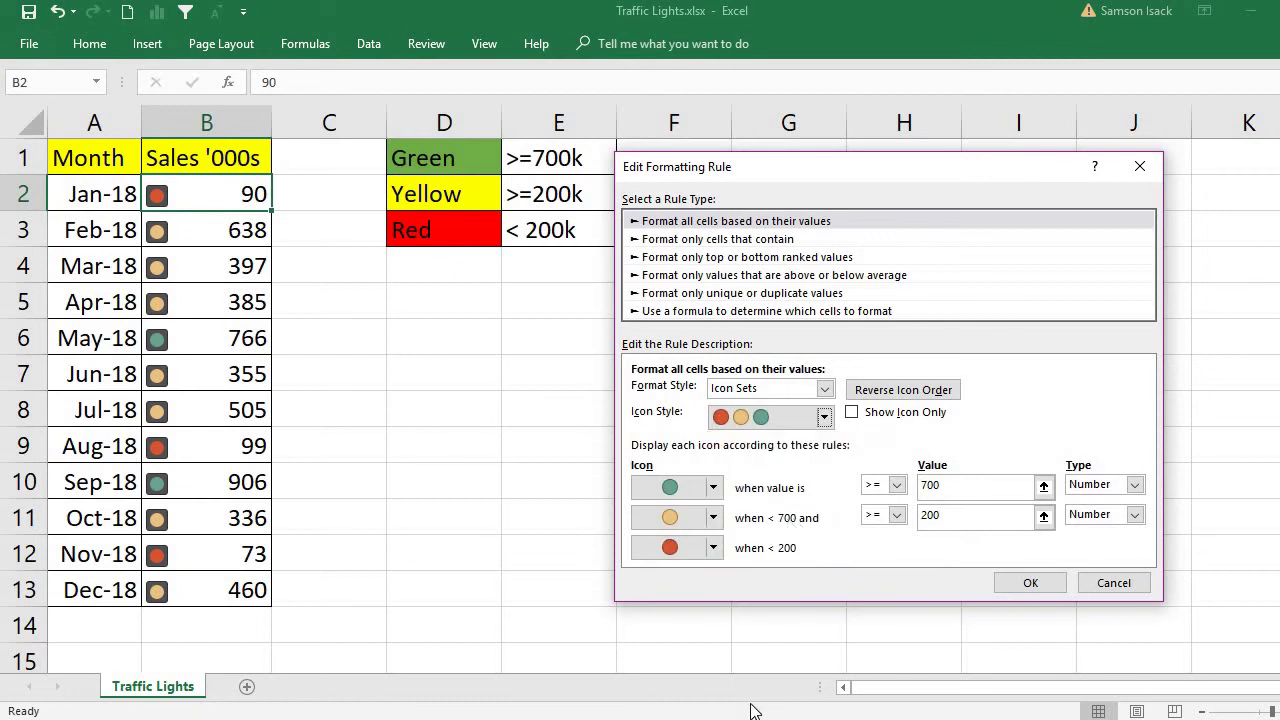
click(1037, 586)
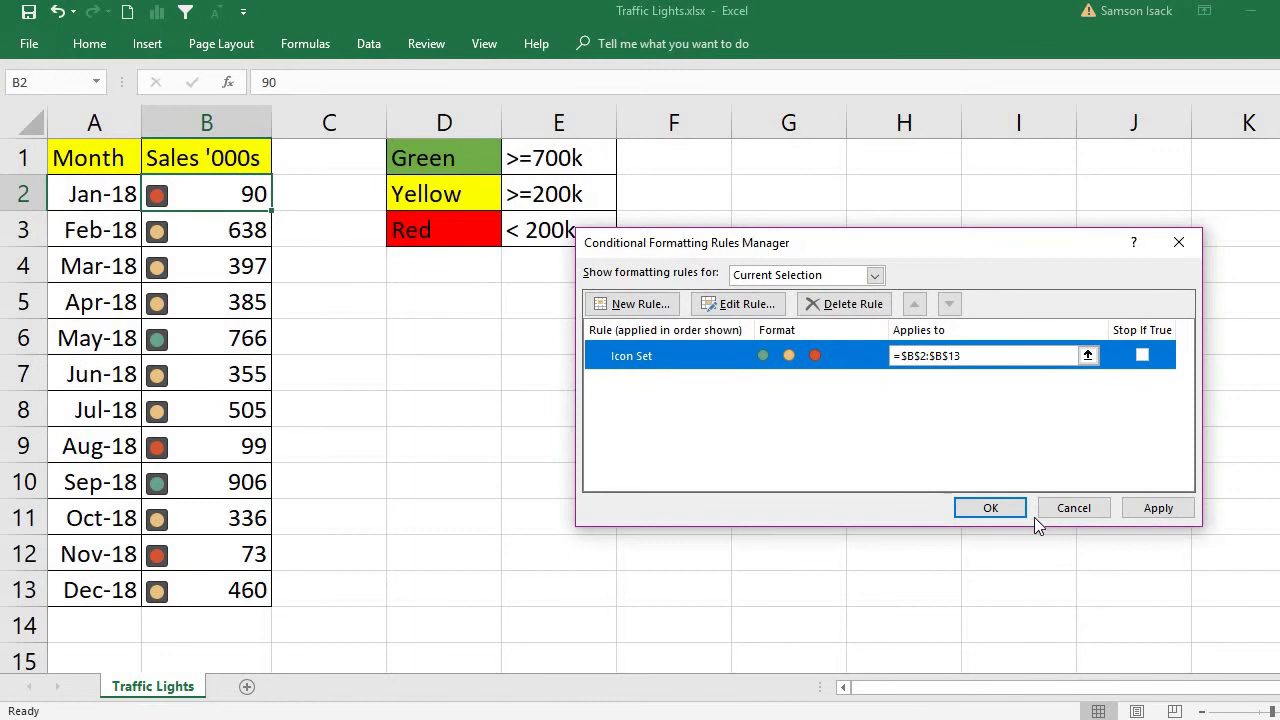
click(1158, 508)
Close the Rules Manager and check the new circle icons in B3 through B10.
click(989, 508)
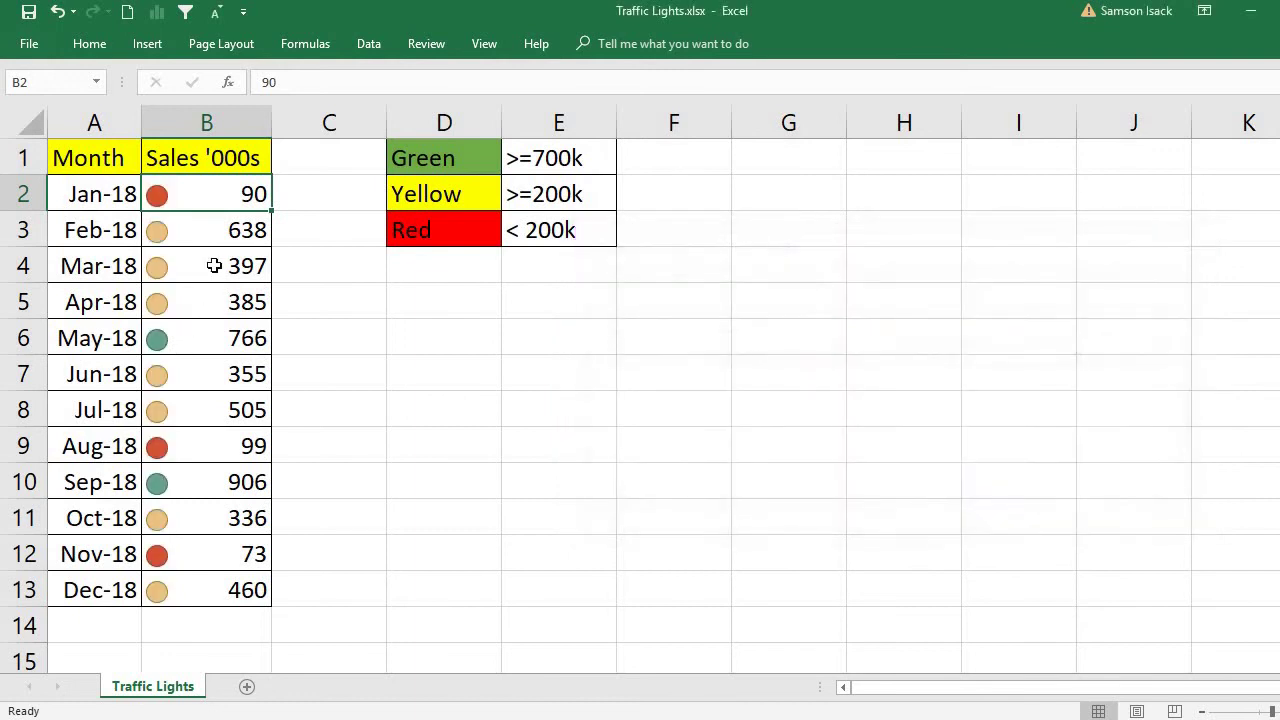
click(208, 252)
click(216, 228)
click(208, 310)
click(212, 374)
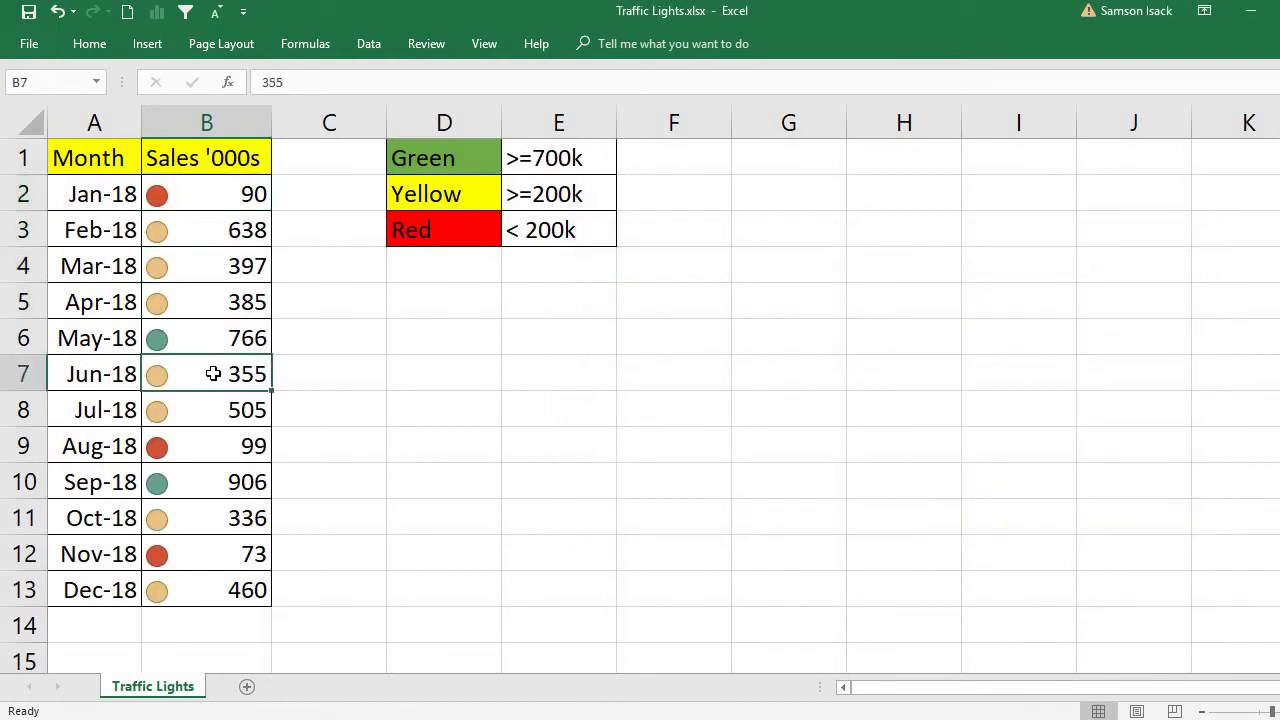
click(212, 481)
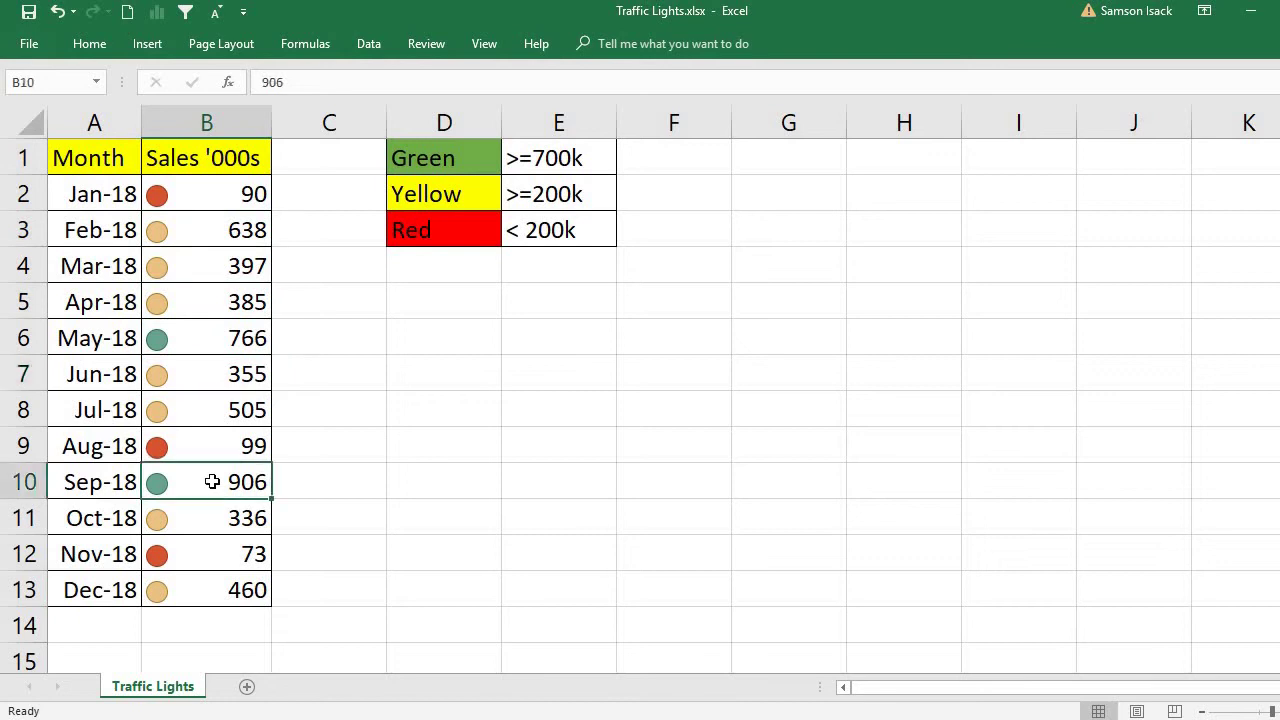
Turn on Show Icon Only in the Icon Set rule for B2:B13 and apply it.
click(204, 520)
drag(228, 200, 224, 590)
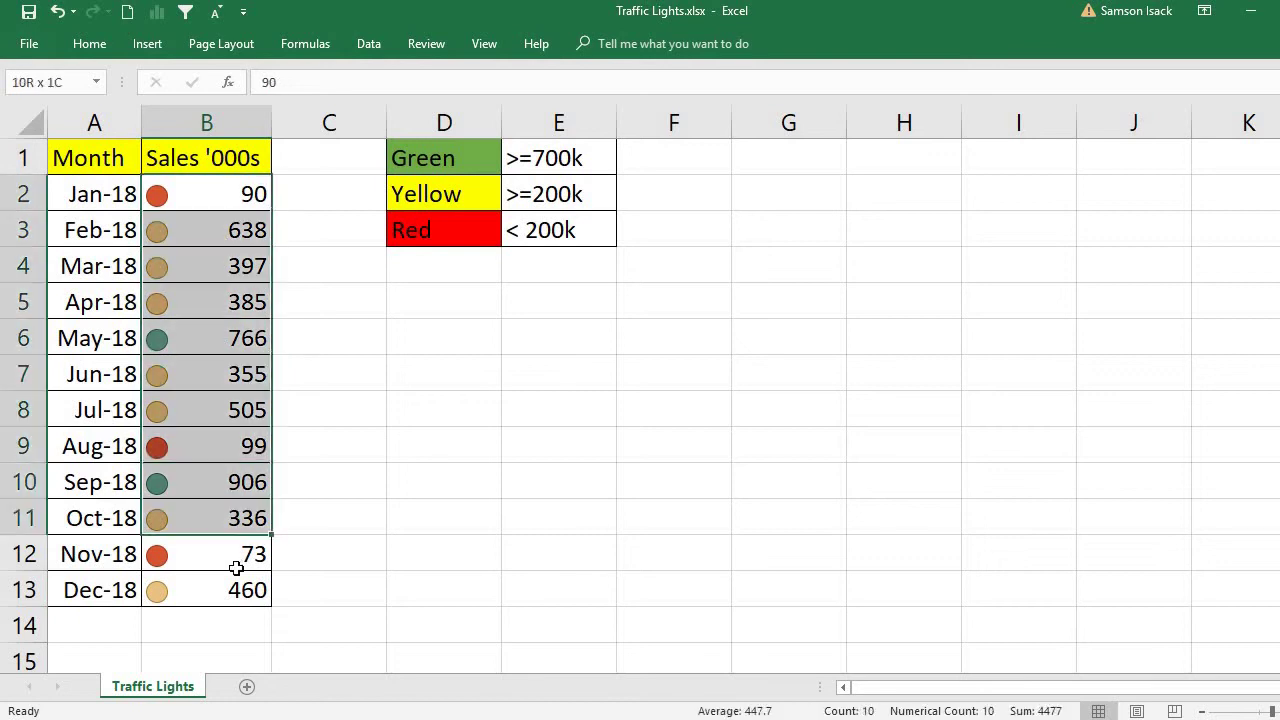
click(106, 48)
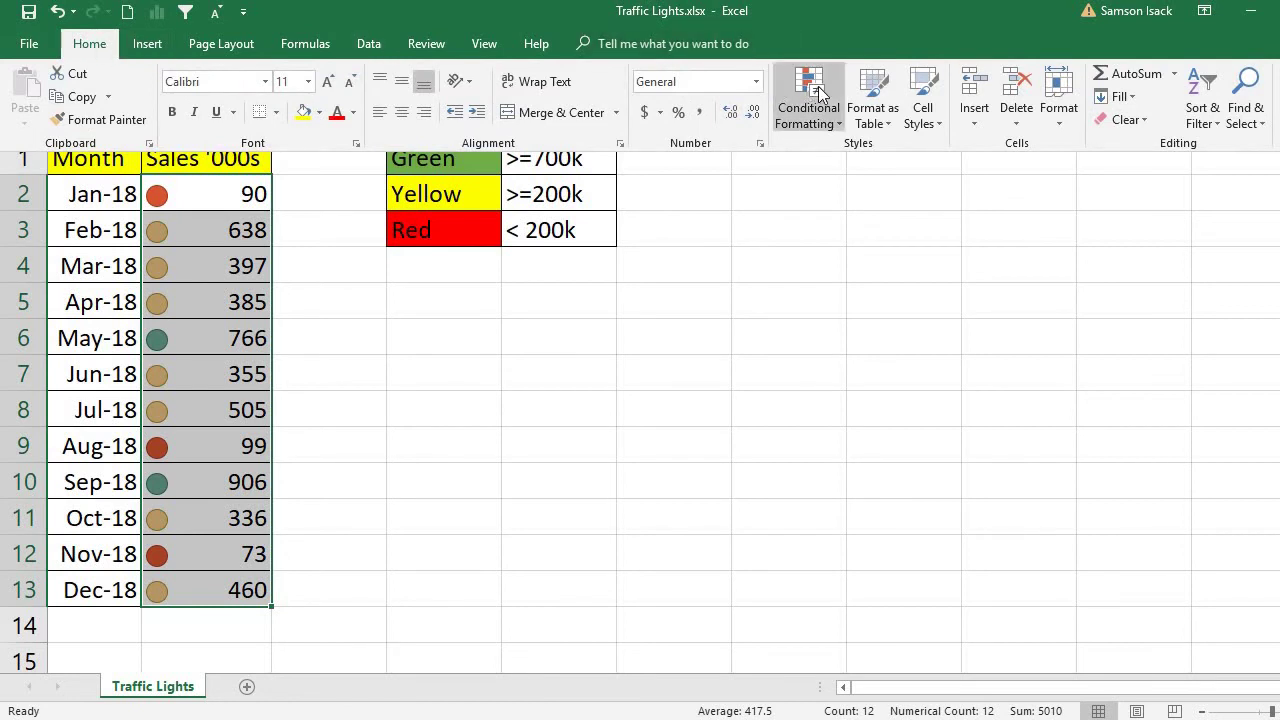
click(808, 108)
click(868, 418)
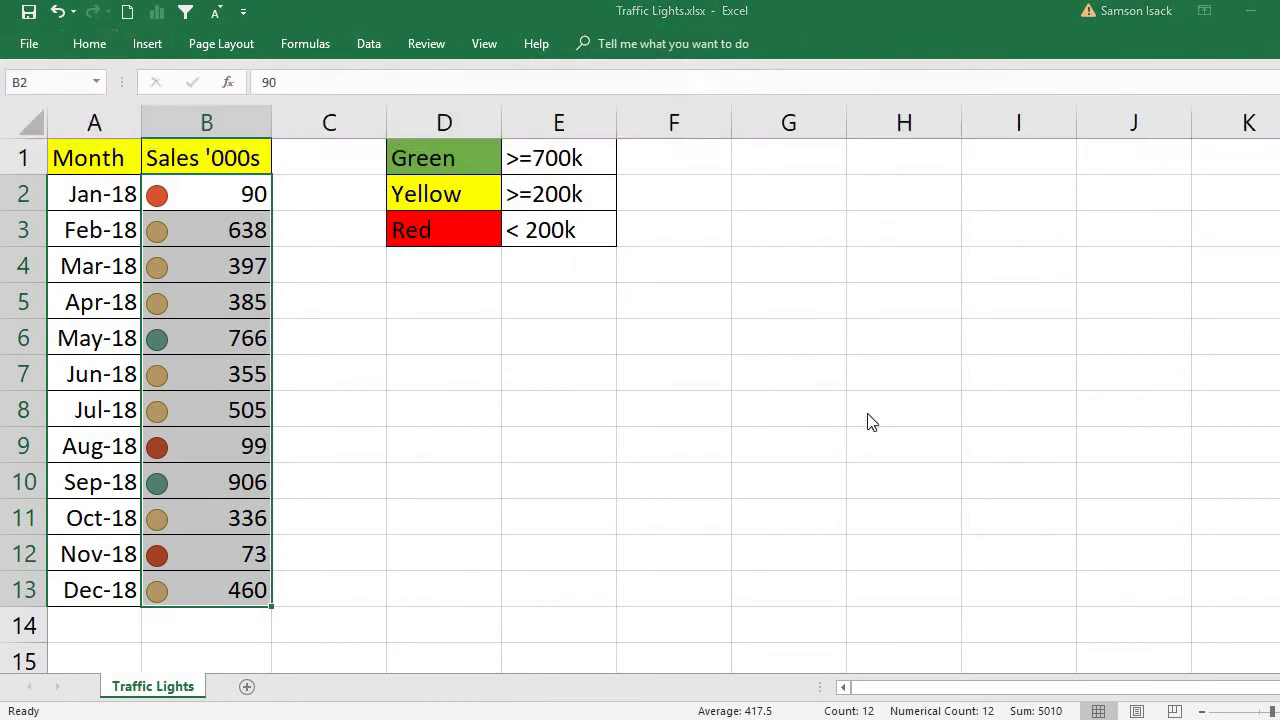
double_click(846, 356)
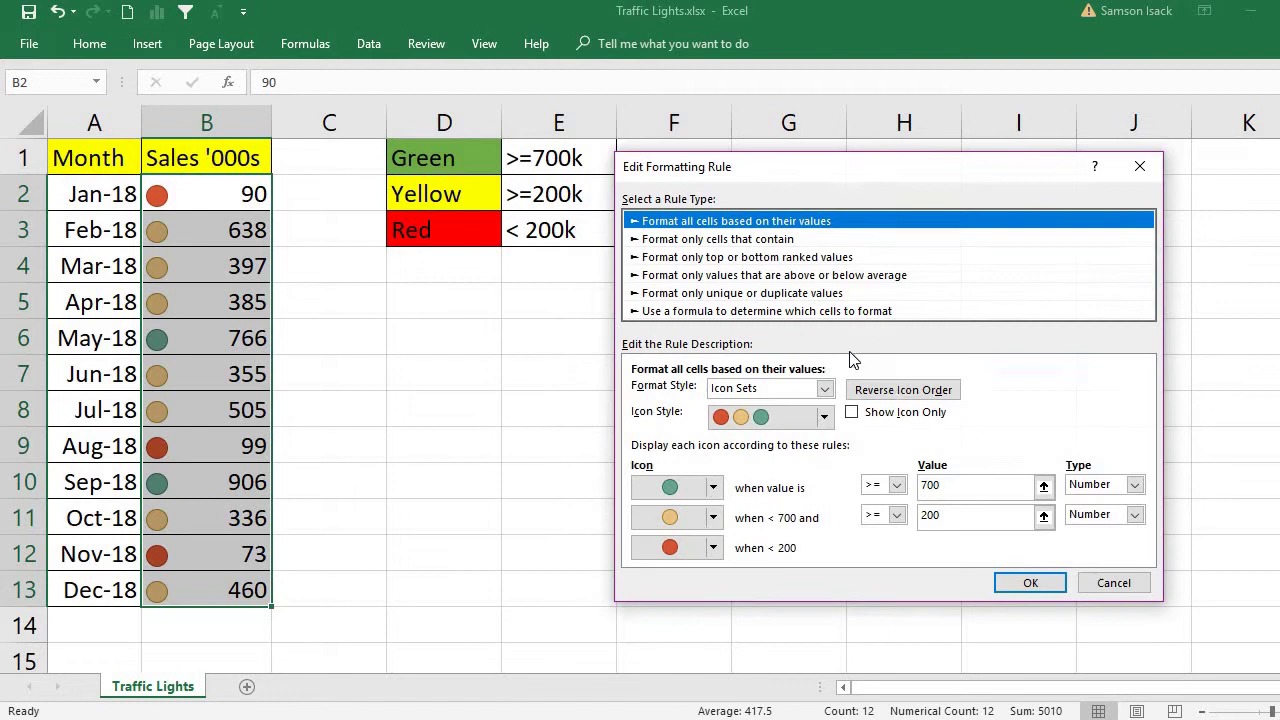
click(900, 413)
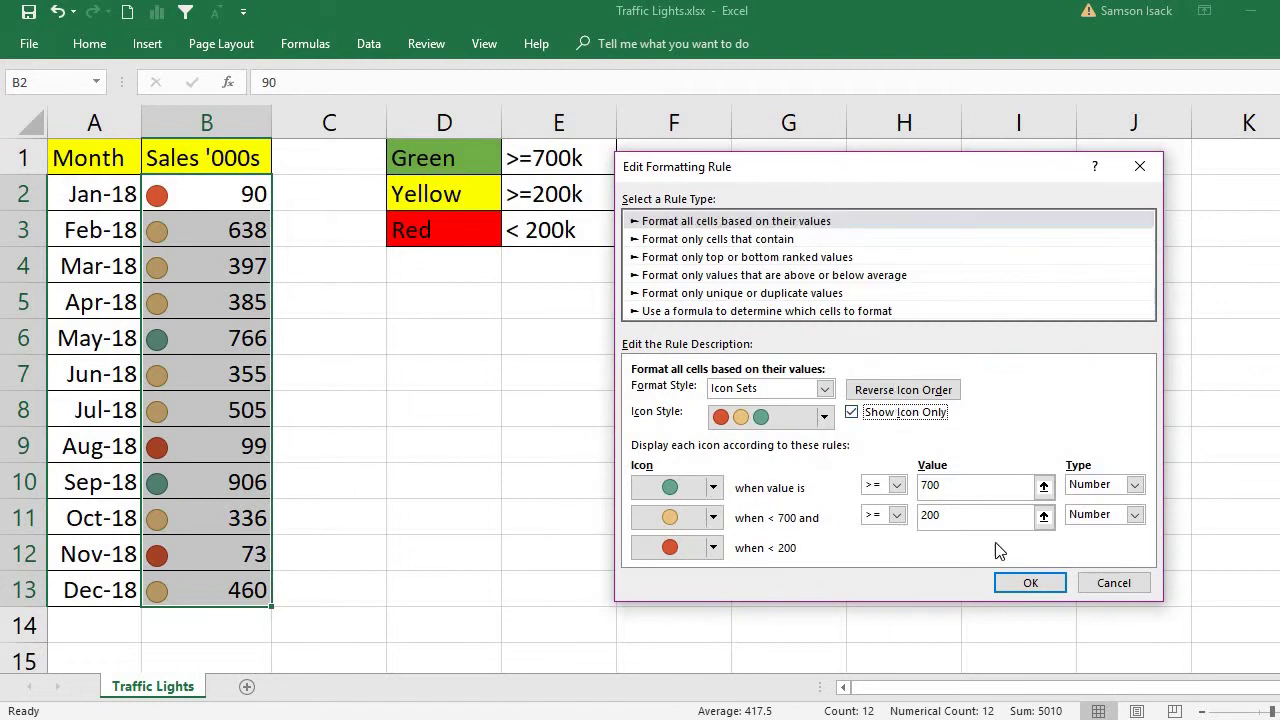
click(1029, 586)
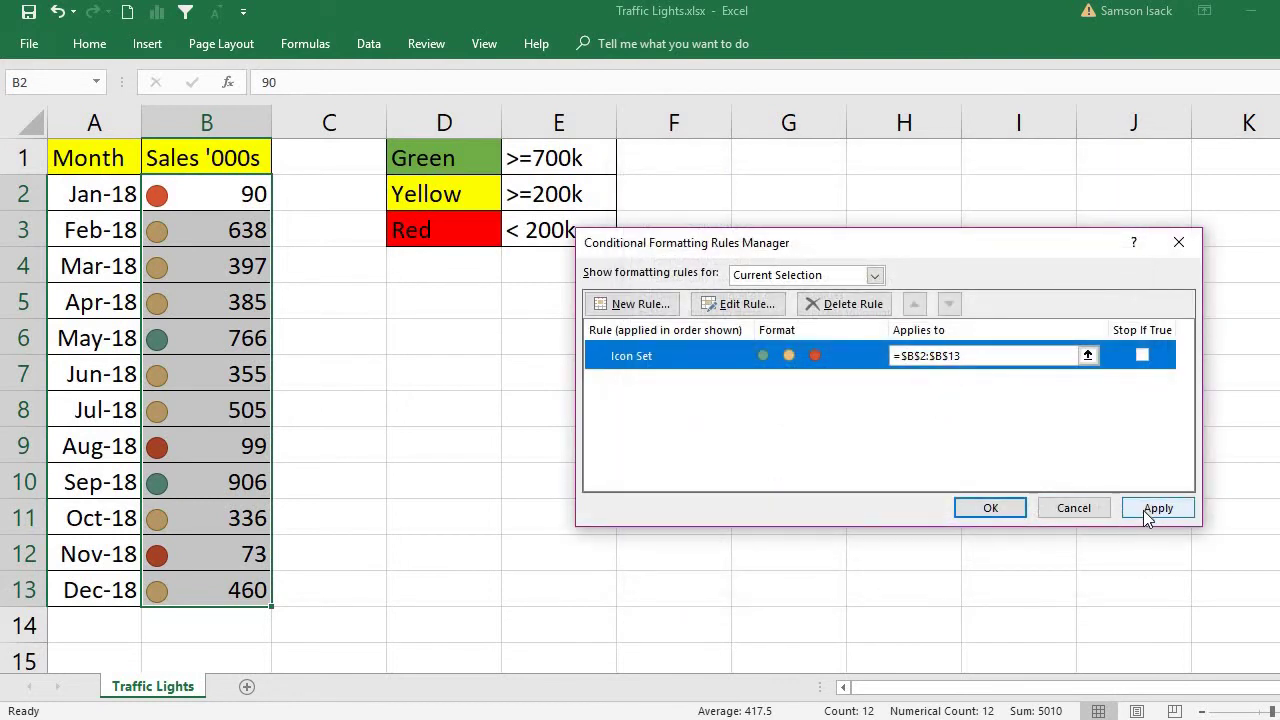
click(1143, 510)
click(987, 509)
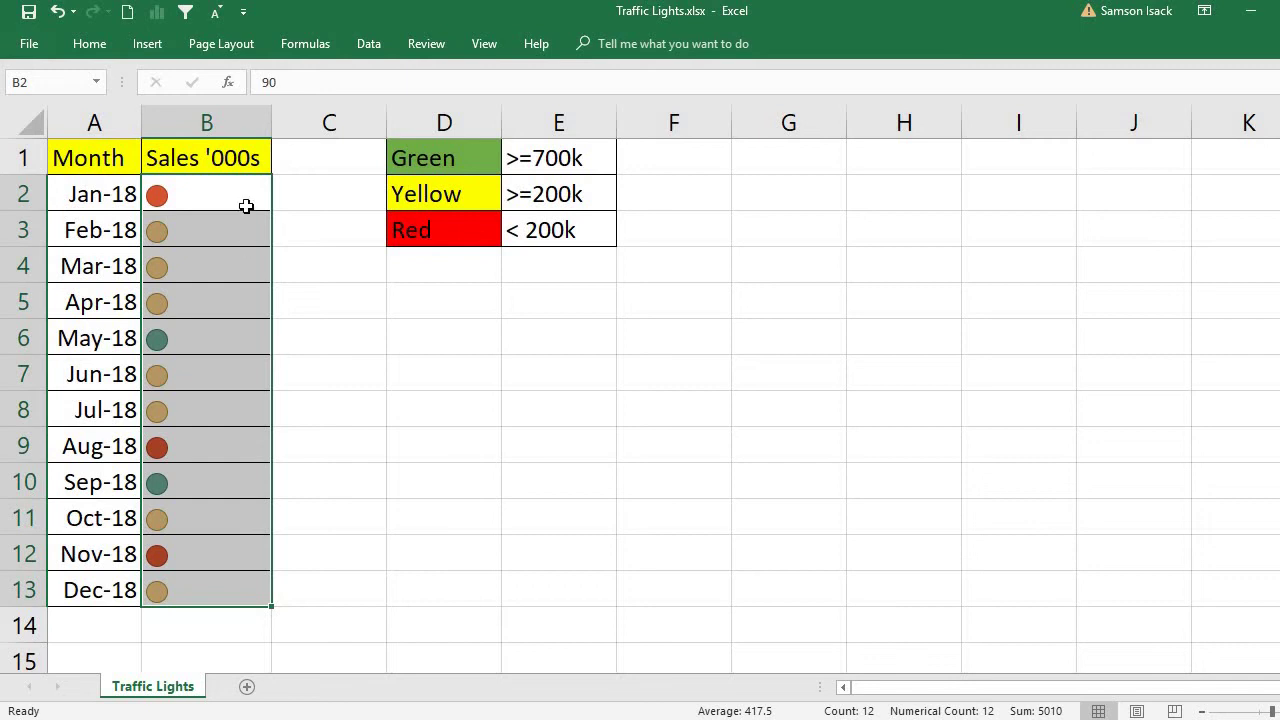
Select B2:B13 and clear its conditional formatting rules from the selected cells.
click(106, 44)
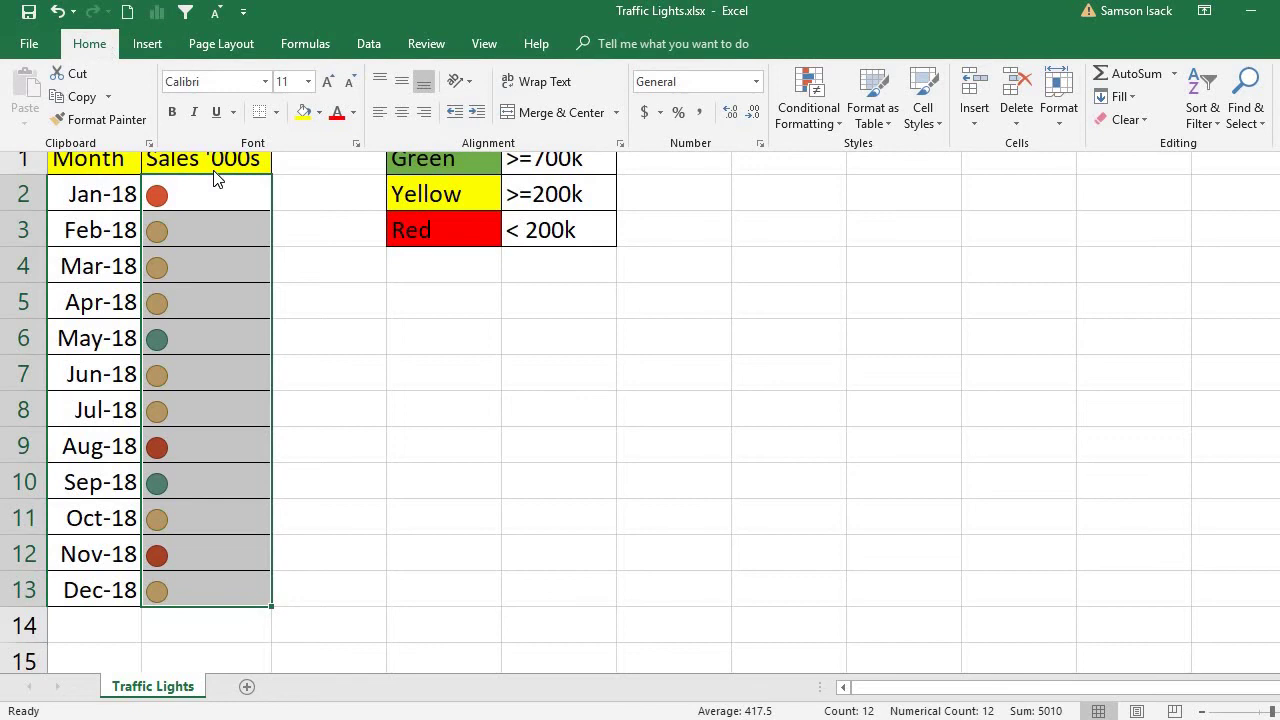
click(204, 197)
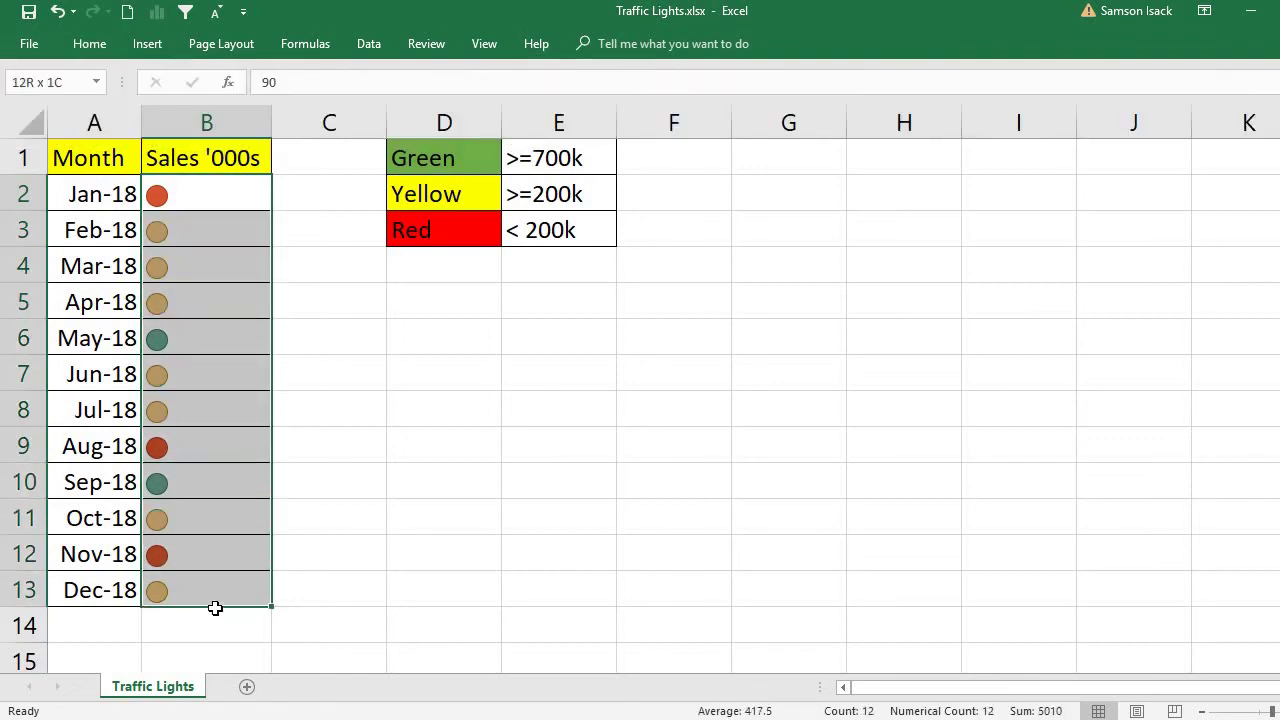
mouse_move(212, 195)
mouse_down()
mouse_move(220, 620)
mouse_move(221, 590)
mouse_up()
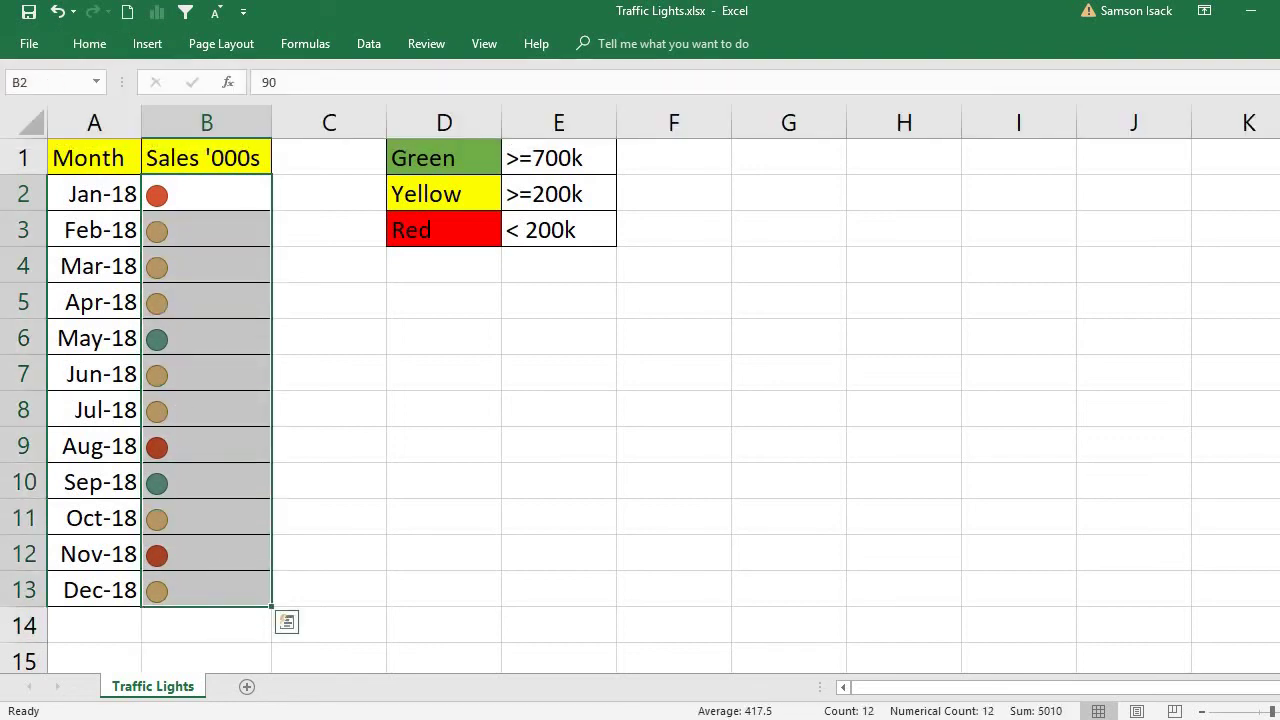
click(89, 44)
click(808, 100)
mouse_move(836, 393)
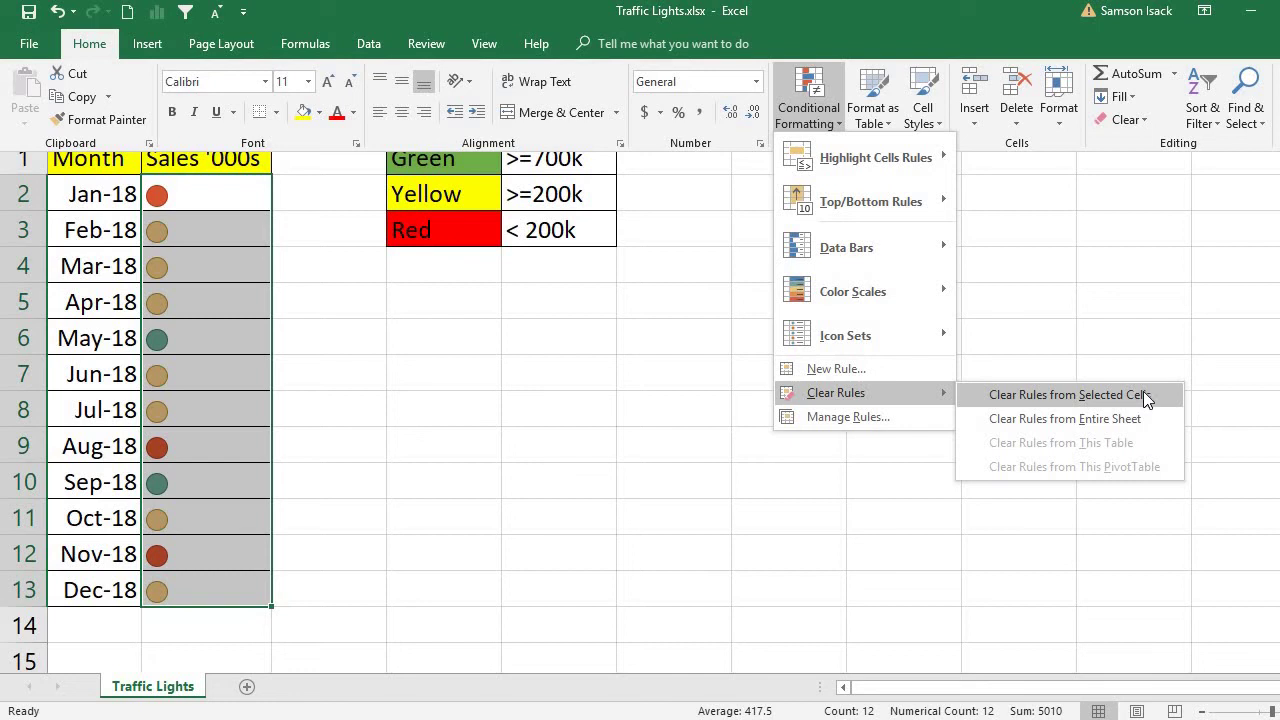
click(1143, 395)
click(235, 190)
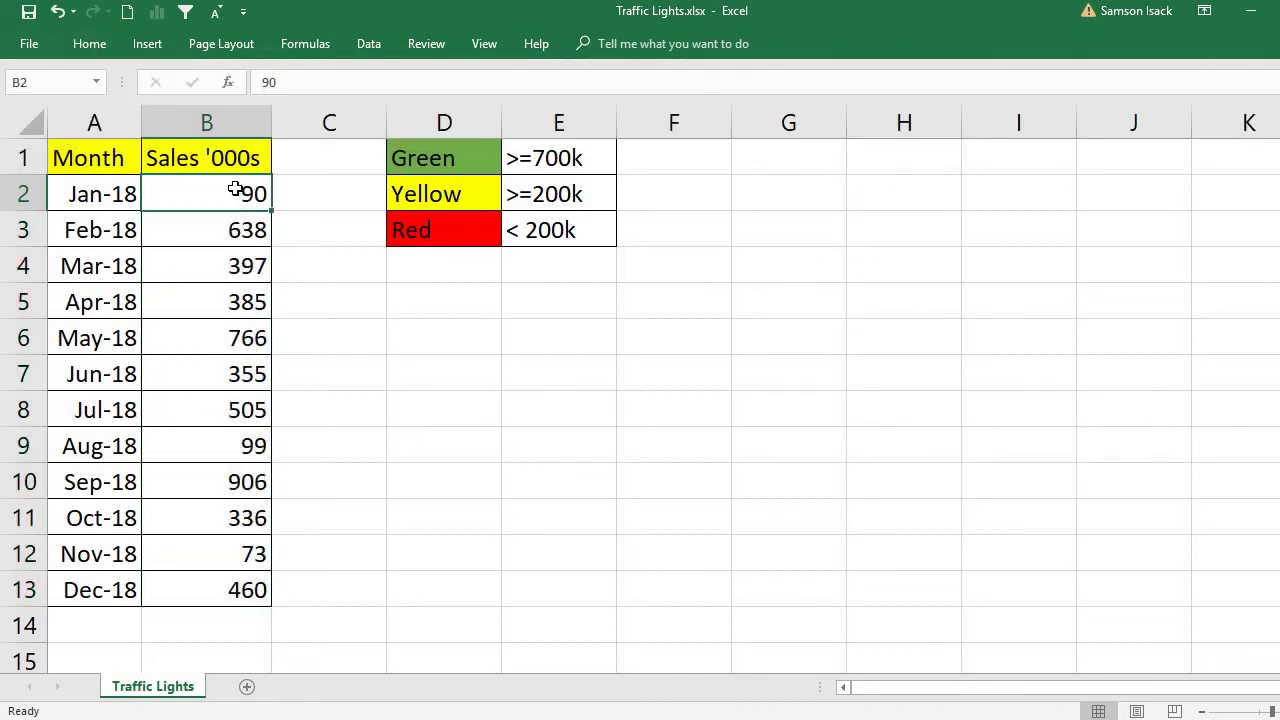
Start a new conditional formatting rule for B2:B13 using the Icon Sets format style.
drag(227, 203, 222, 511)
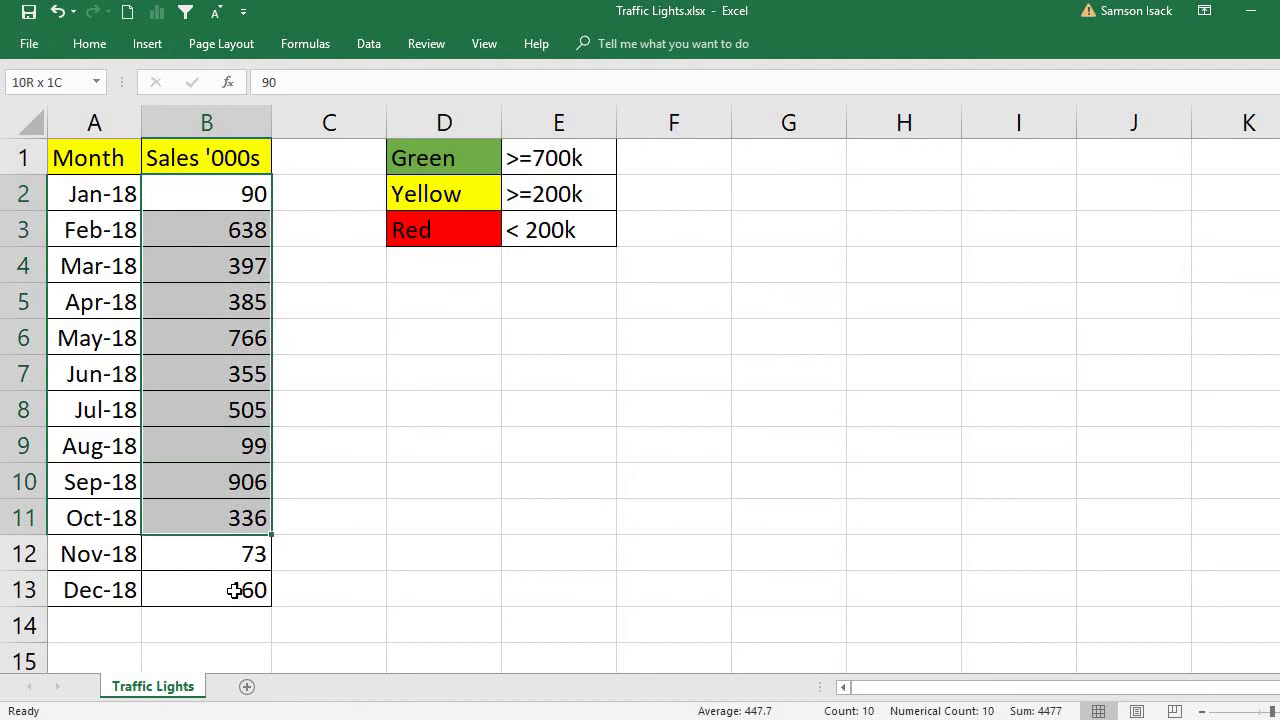
click(87, 44)
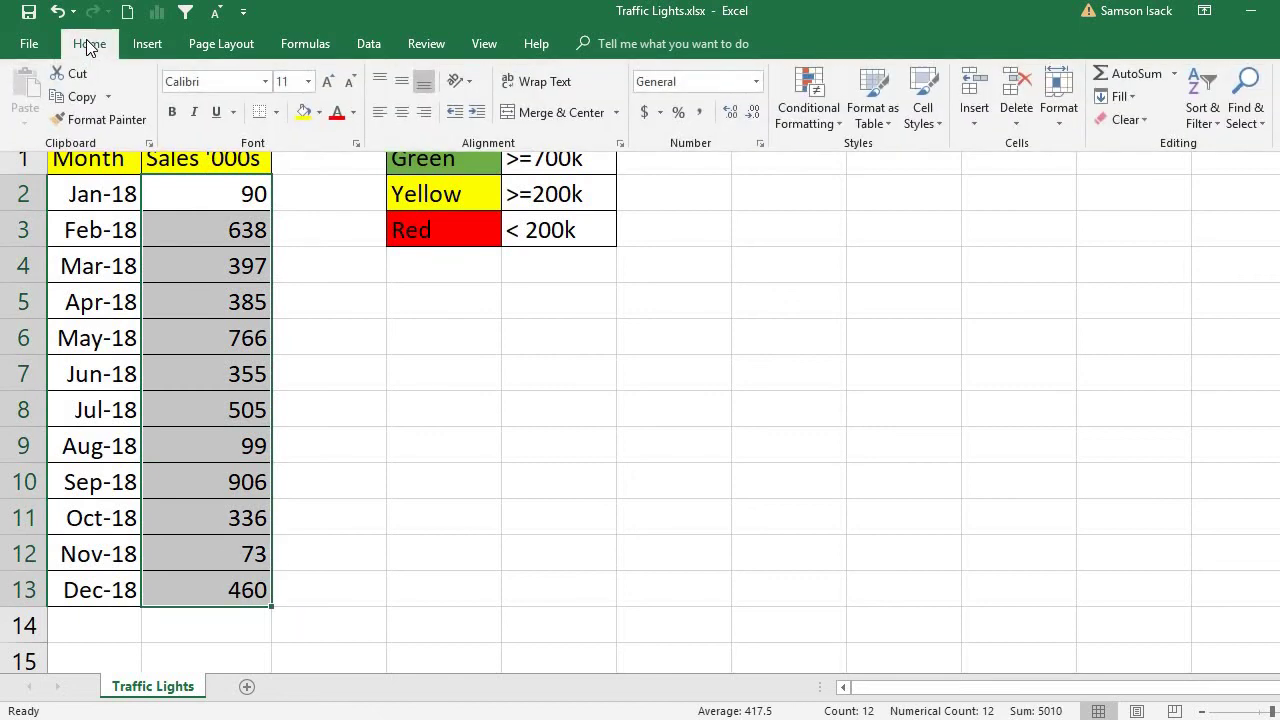
click(832, 113)
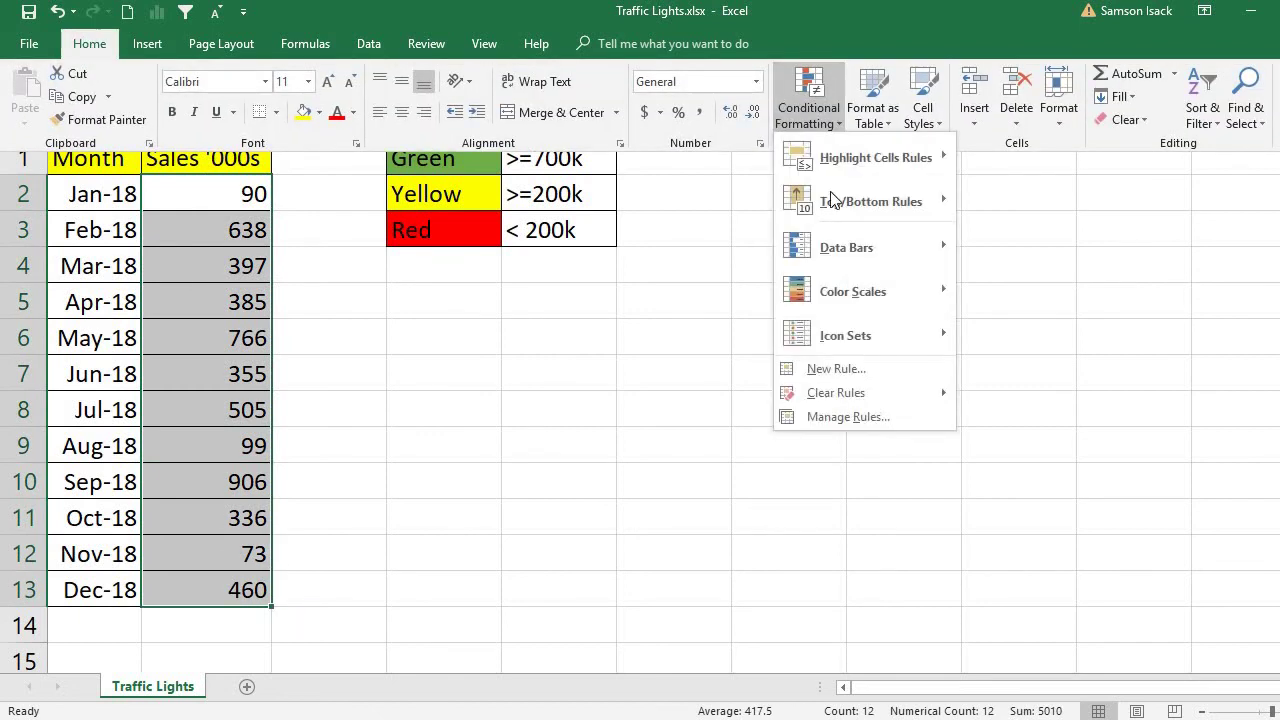
click(877, 368)
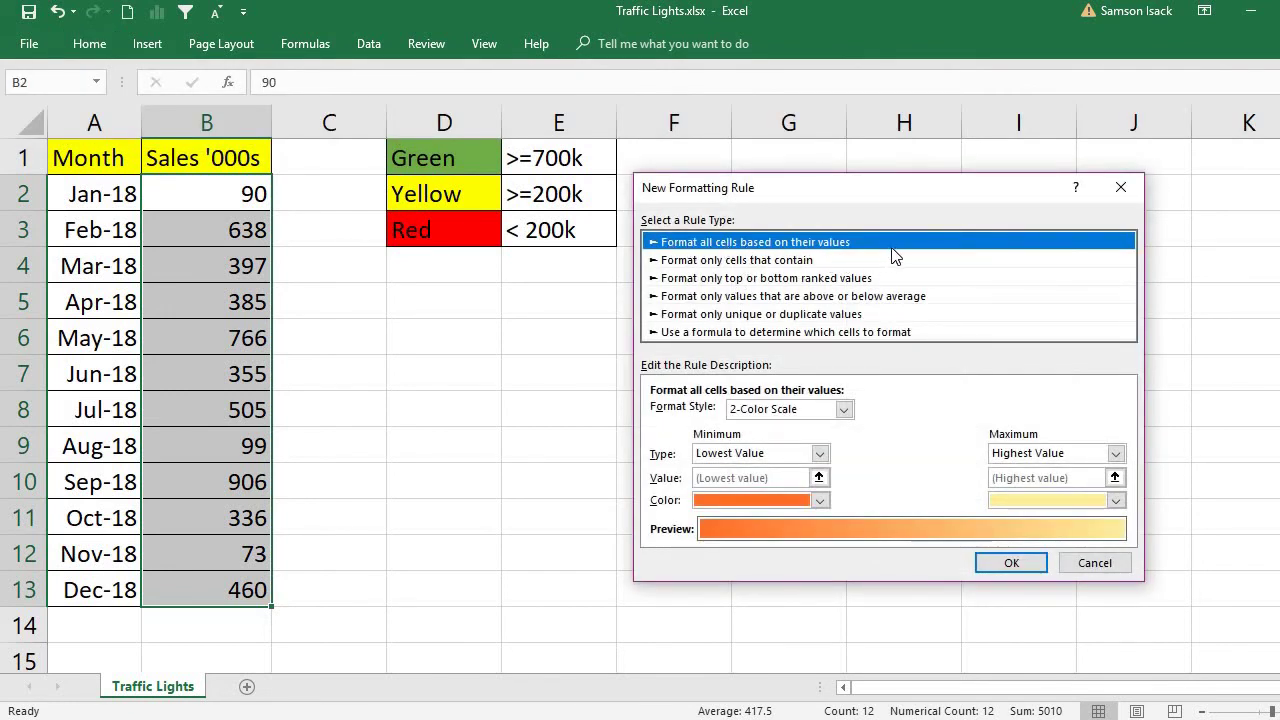
click(843, 410)
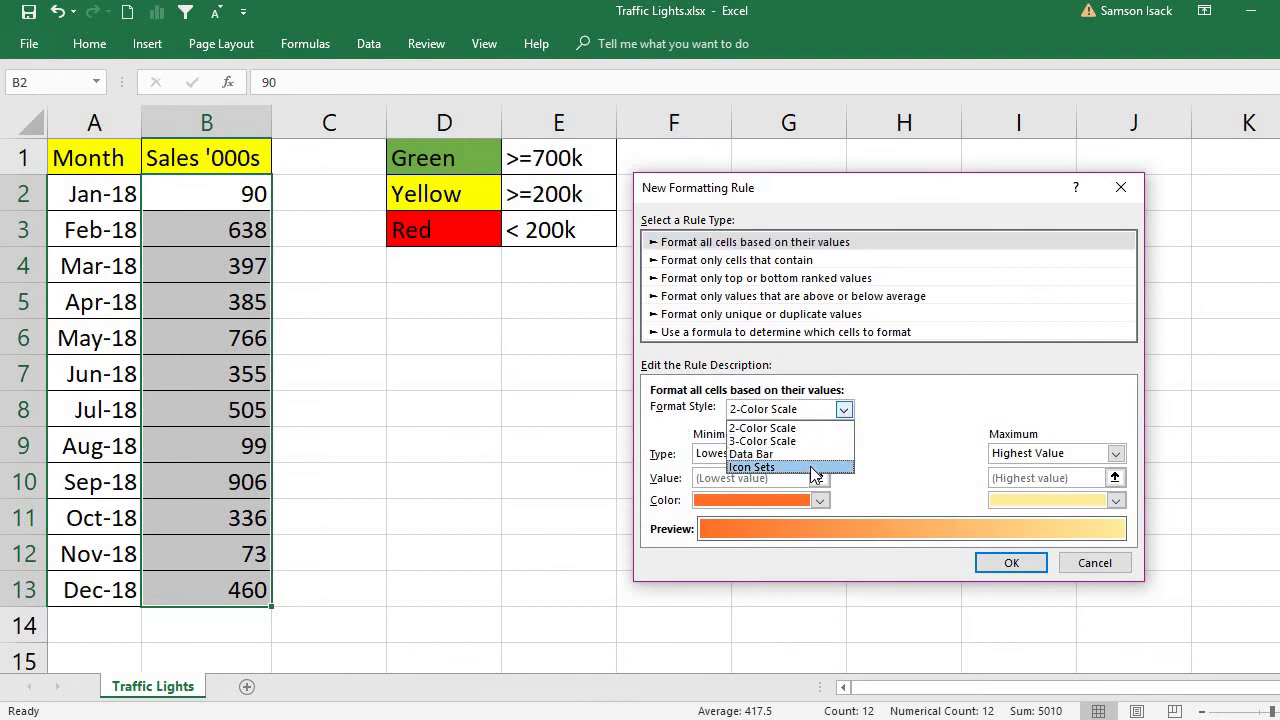
click(810, 466)
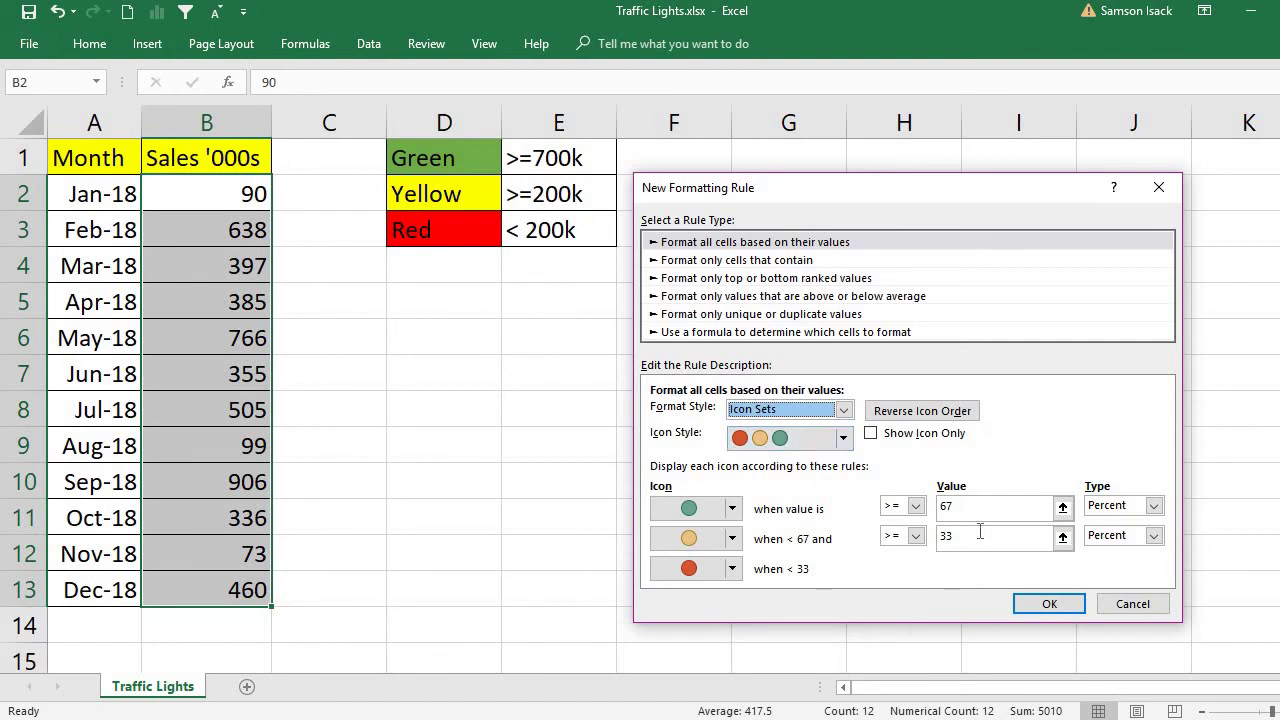
Set both icon thresholds to type Number, with green at 700 and yellow at 200.
click(1130, 505)
click(1125, 521)
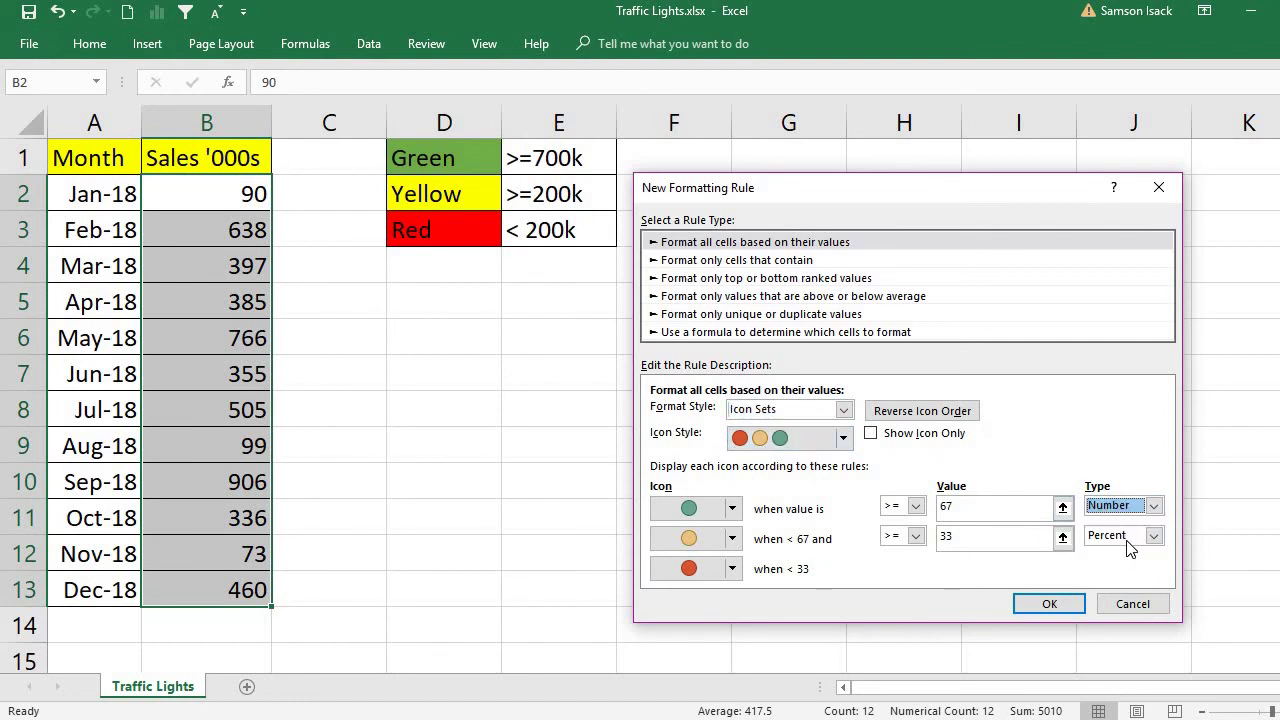
click(1152, 536)
click(1108, 548)
click(945, 506)
text(700)
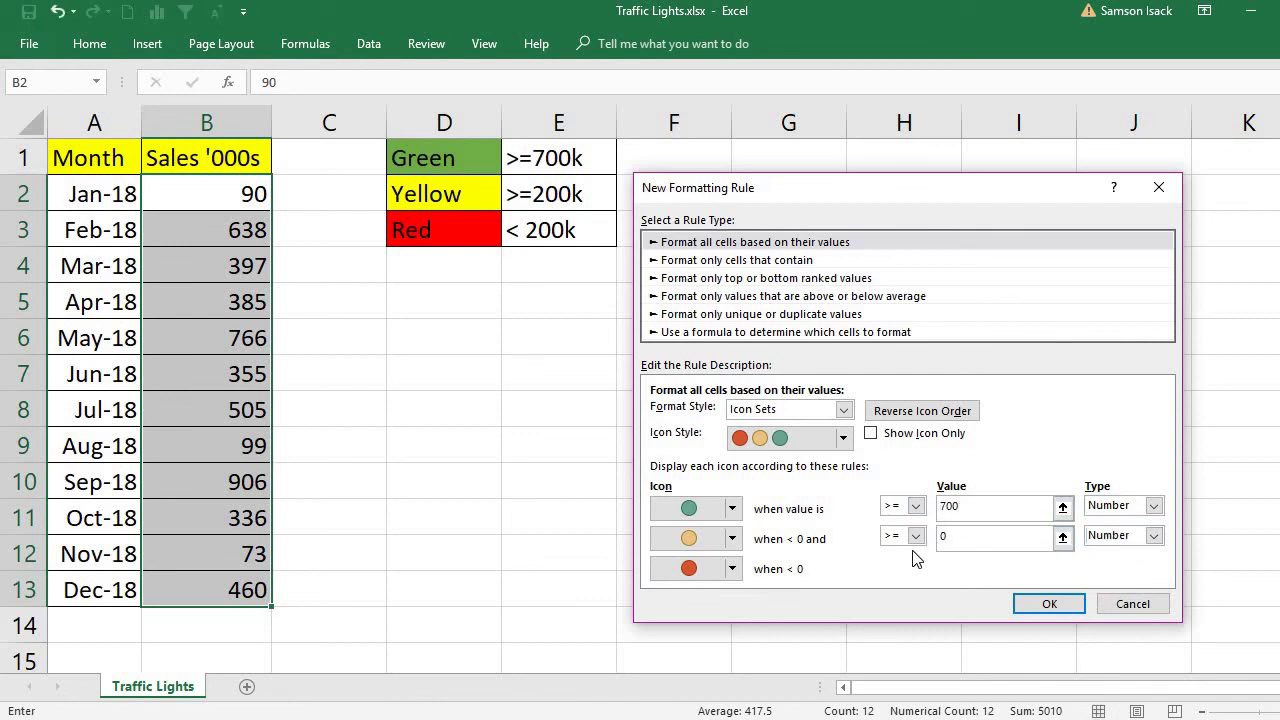
click(956, 537)
text(200)
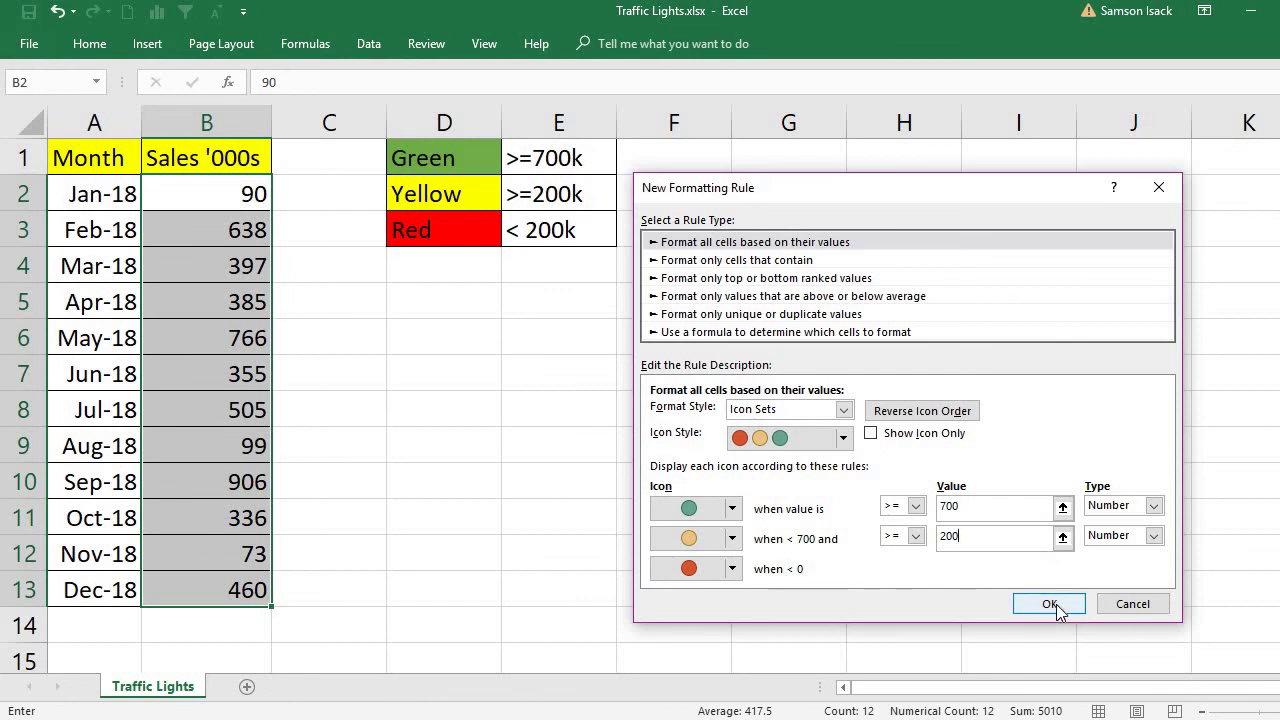
click(979, 505)
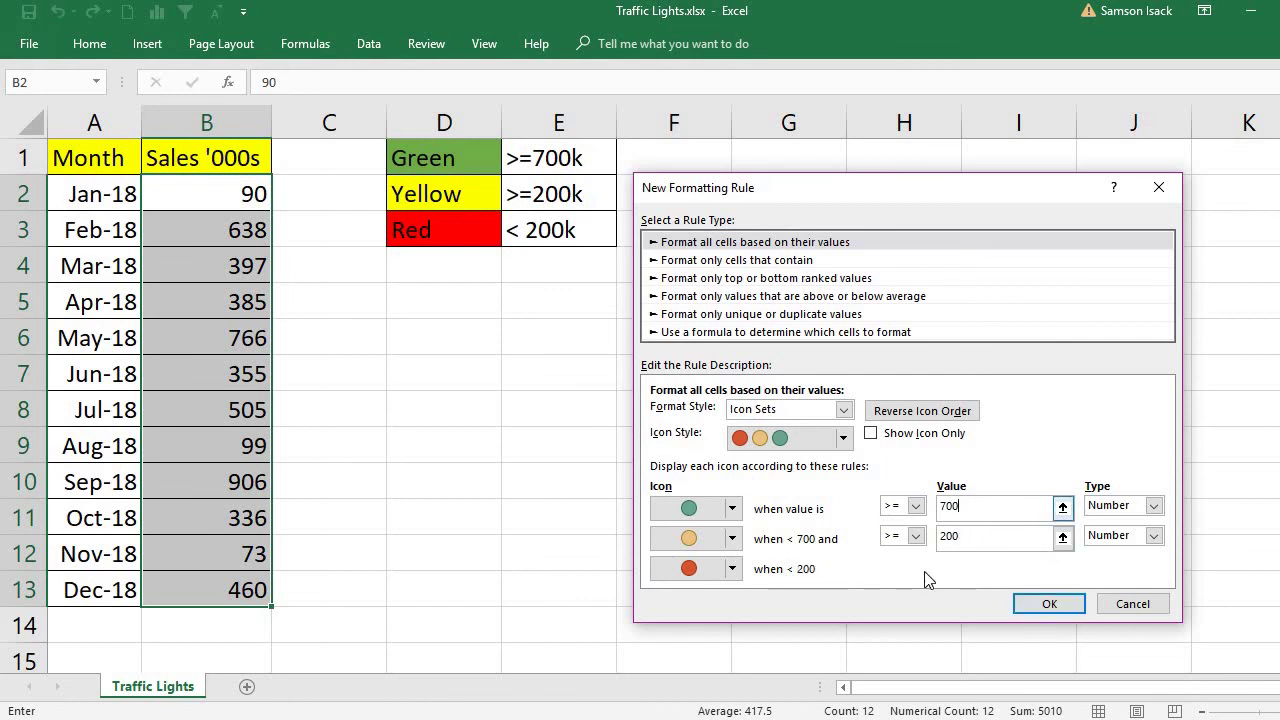
click(1048, 605)
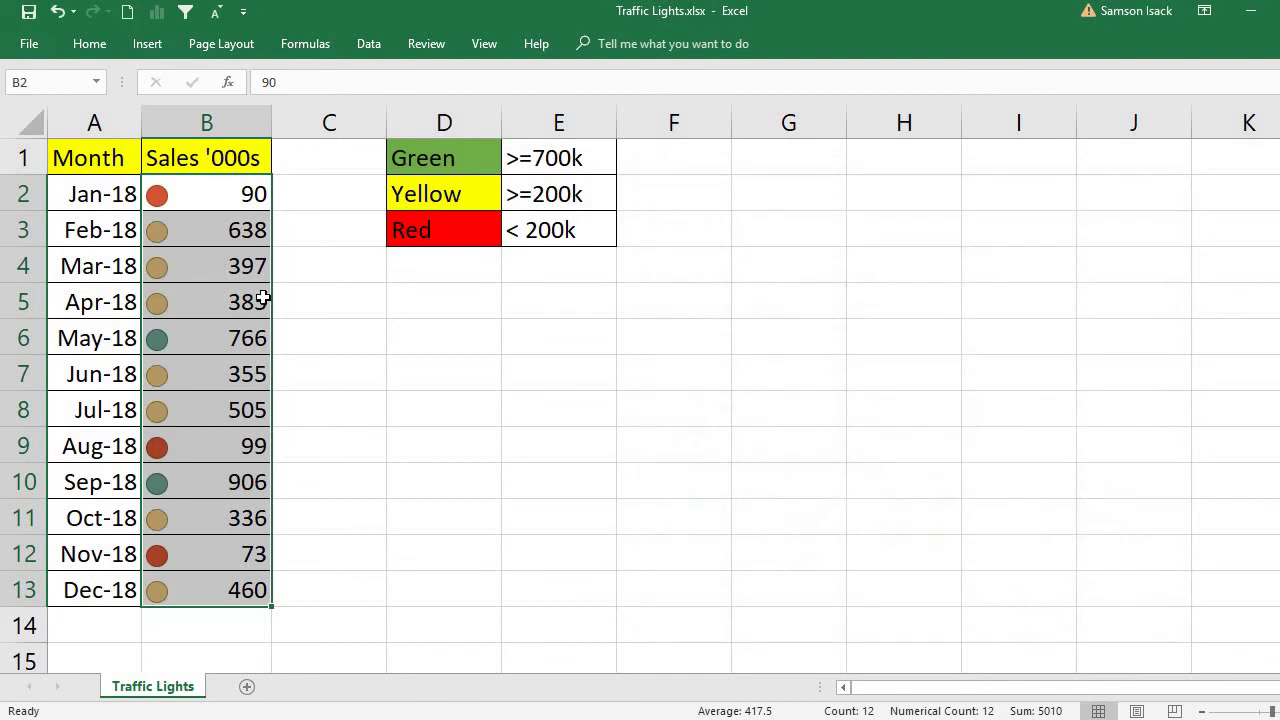